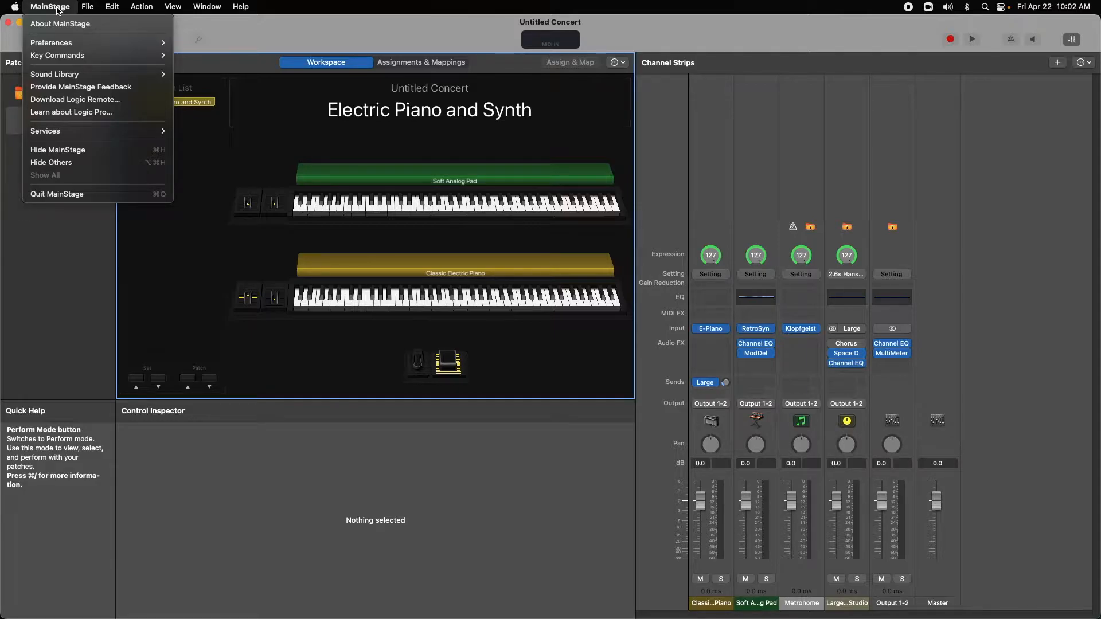
Check the Plug-in Manager's iConnectivity listing for the LifeSine instrument and close the manager
{"action": "mouse_move", "coordinate": [61, 43]}
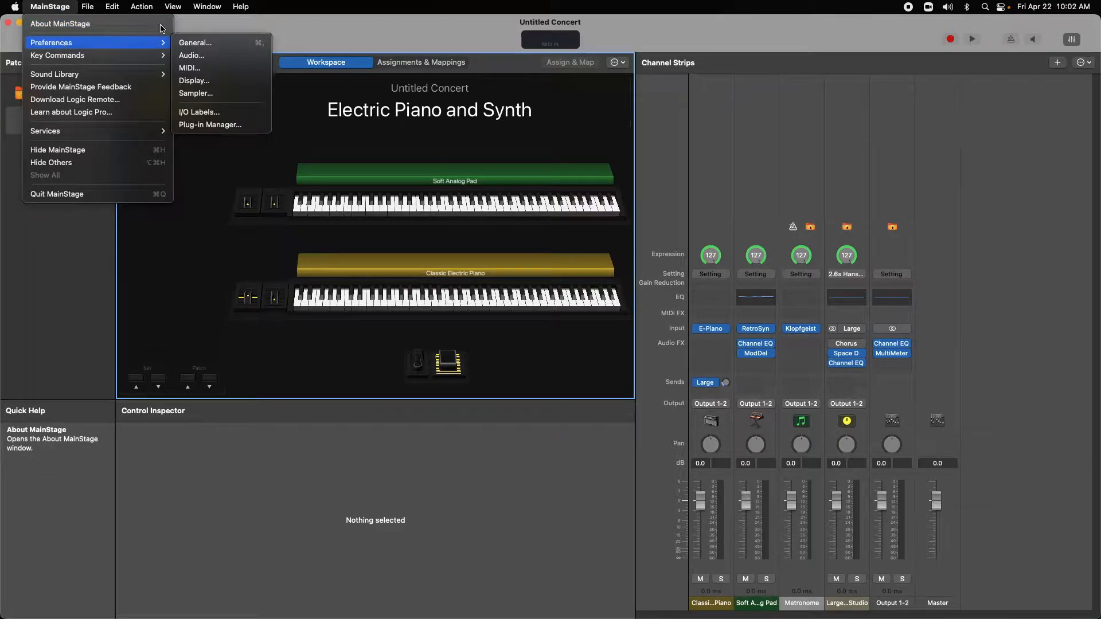
{"action": "left_click", "coordinate": [210, 125]}
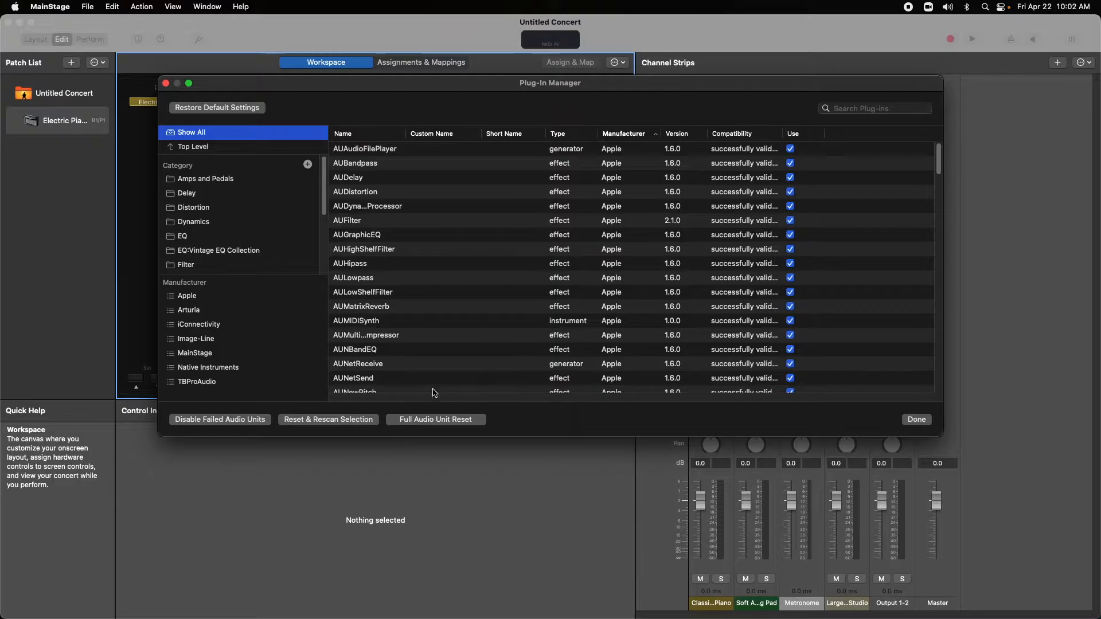
{"action": "left_click", "coordinate": [204, 326]}
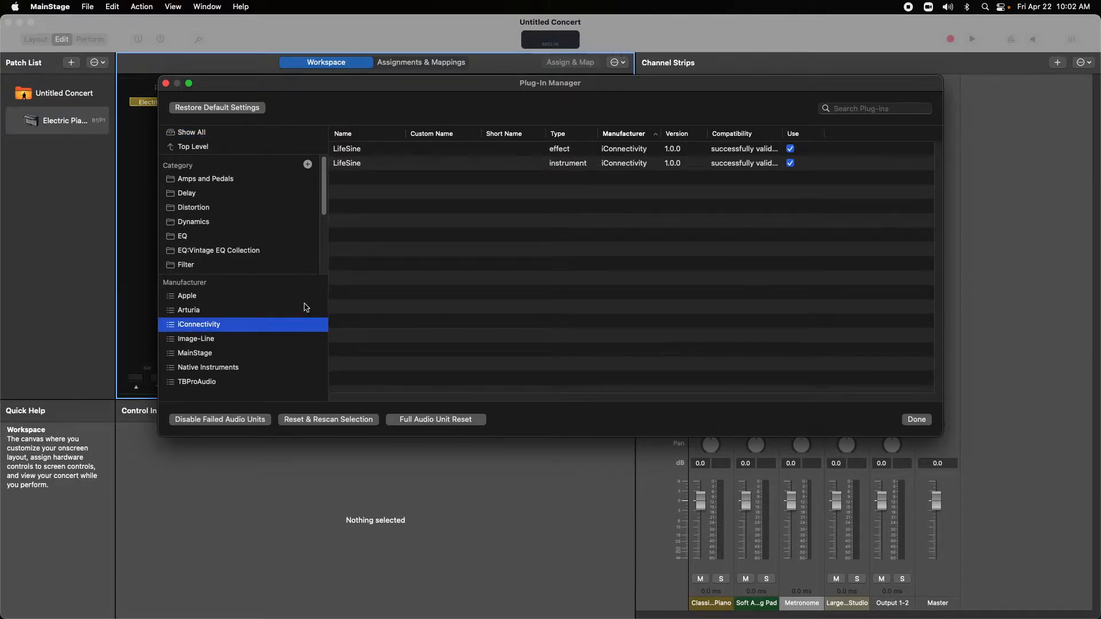
{"action": "left_click", "coordinate": [560, 163]}
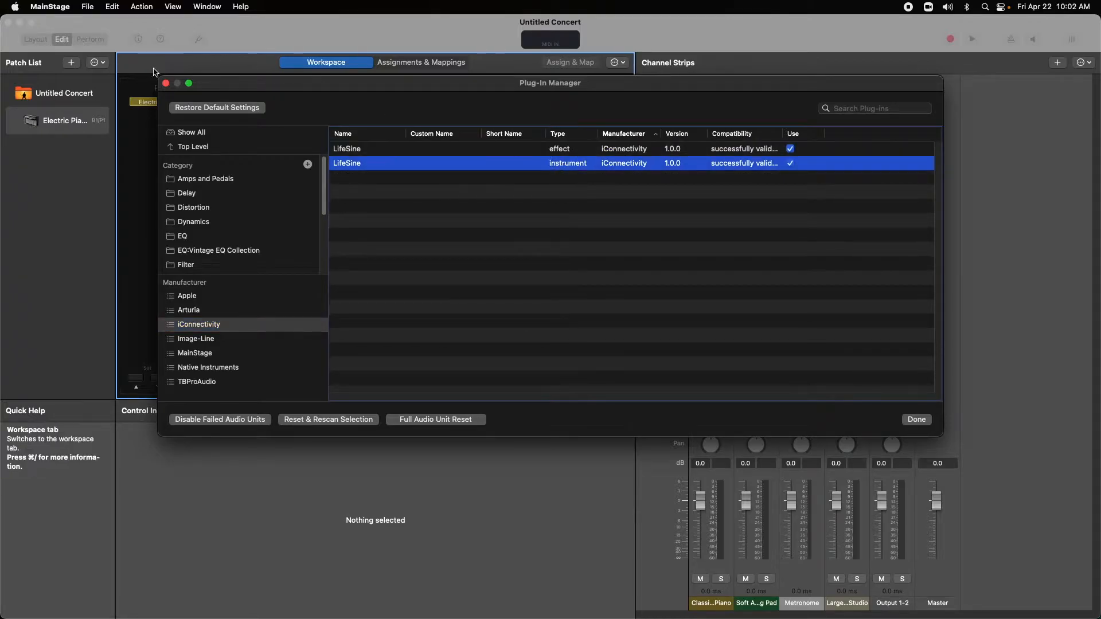
{"action": "left_click", "coordinate": [167, 84]}
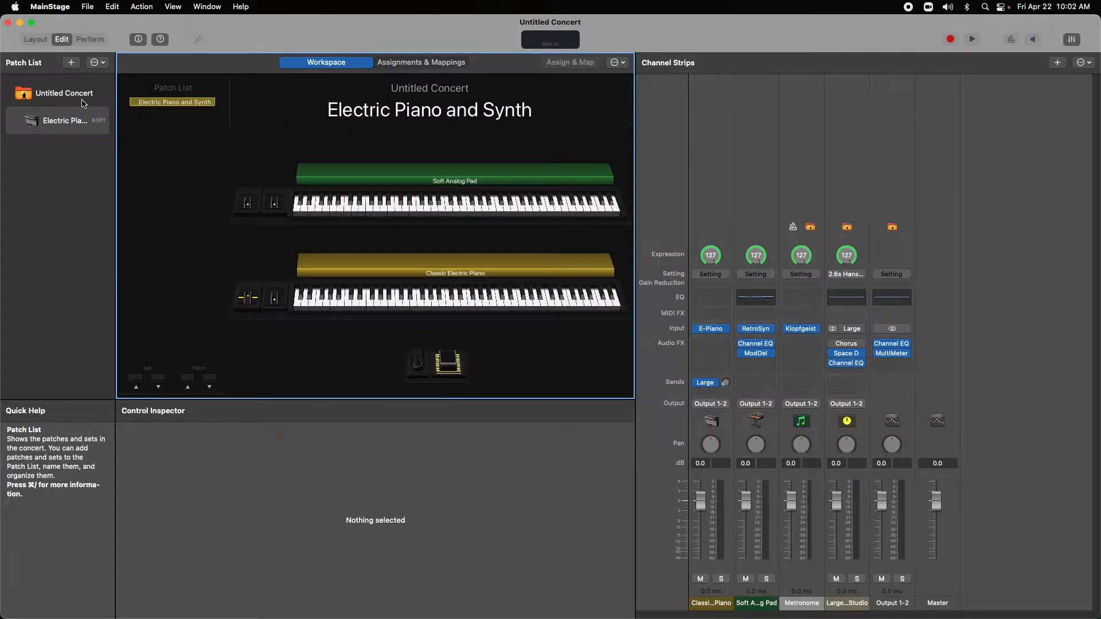
Create one software instrument channel strip at the Untitled Concert level, routed to mono Output 13
{"action": "left_click", "coordinate": [64, 94]}
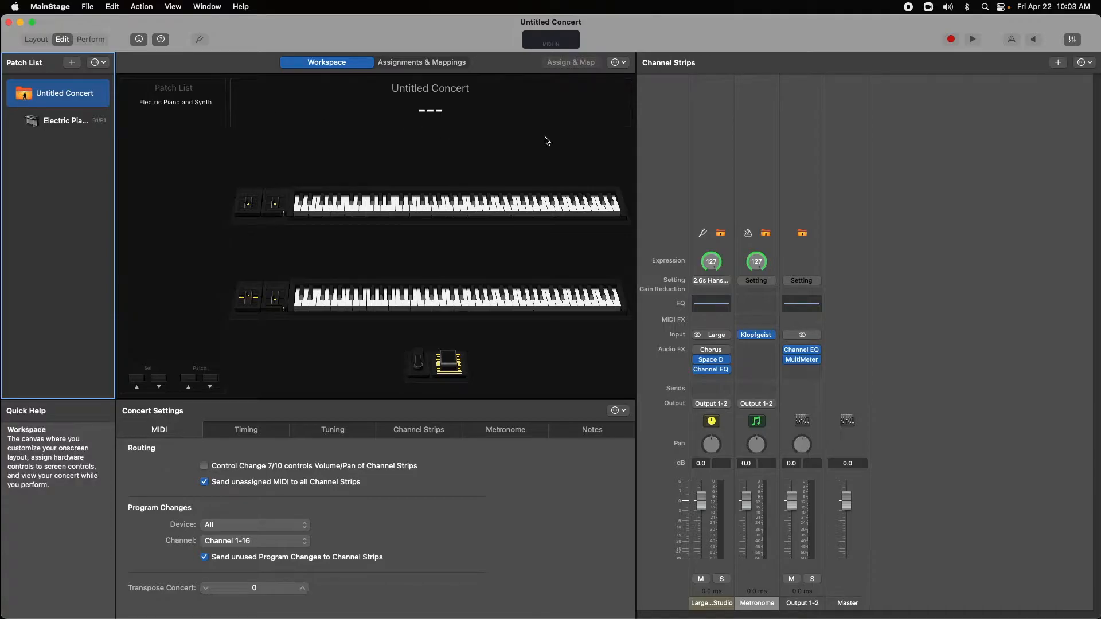
{"action": "left_click", "coordinate": [1058, 64]}
{"action": "left_click", "coordinate": [422, 225]}
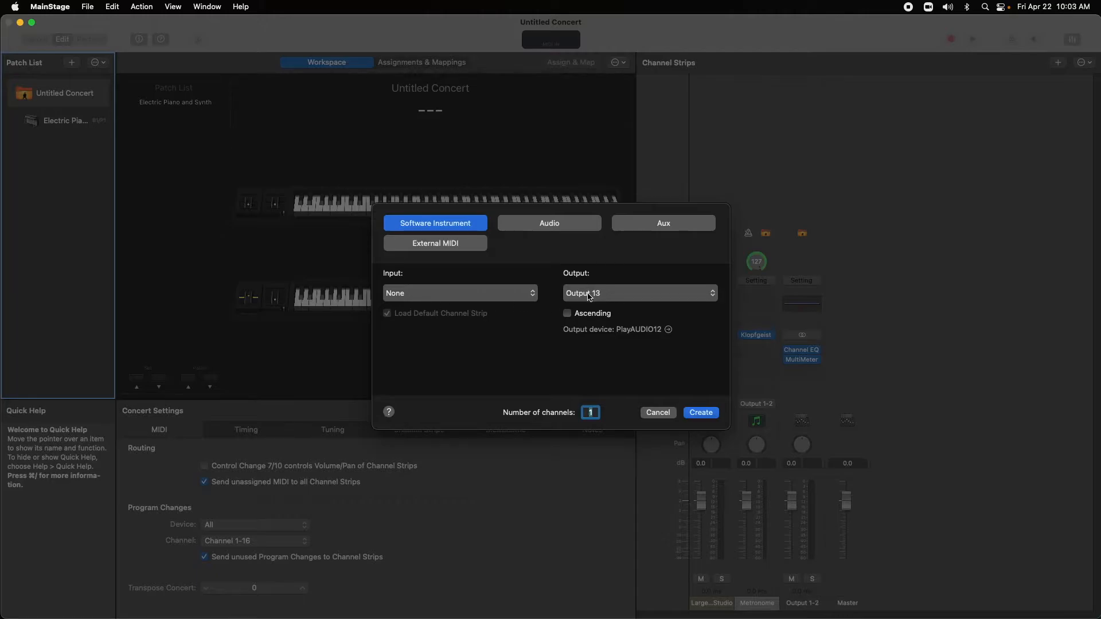
{"action": "left_click", "coordinate": [589, 294]}
{"action": "mouse_move", "coordinate": [626, 314]}
{"action": "mouse_move", "coordinate": [744, 403]}
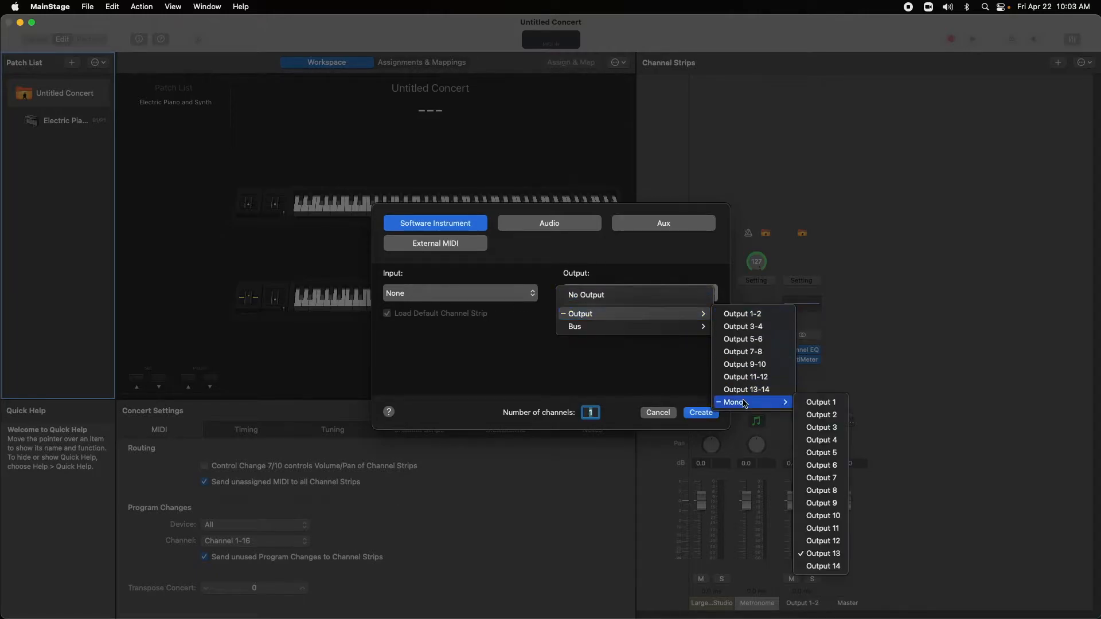
{"action": "left_click", "coordinate": [822, 554]}
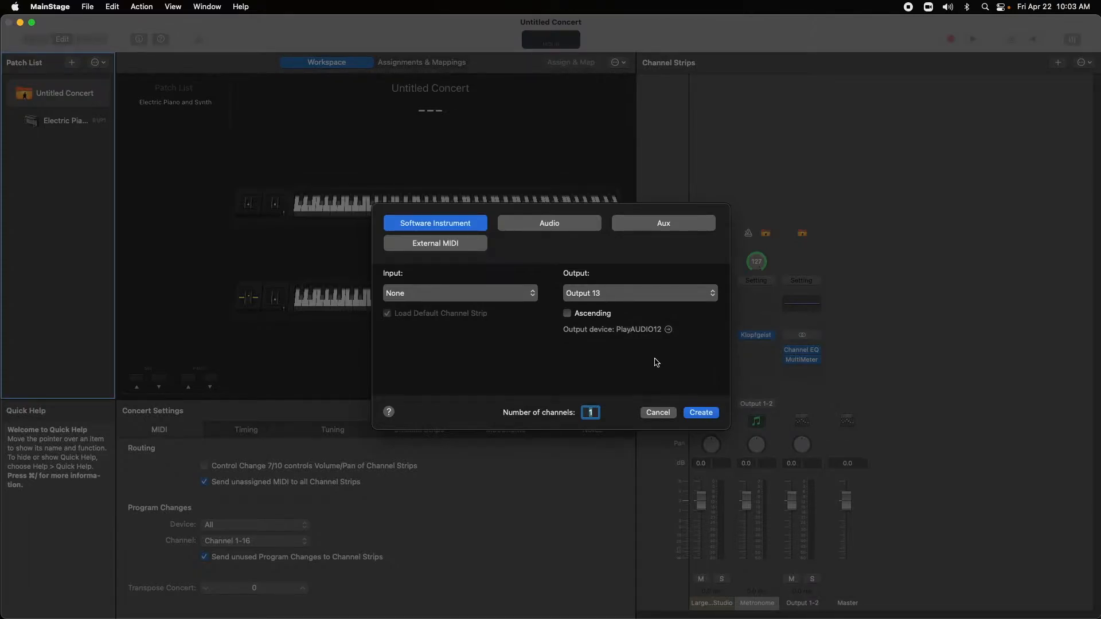
{"action": "left_click", "coordinate": [701, 413]}
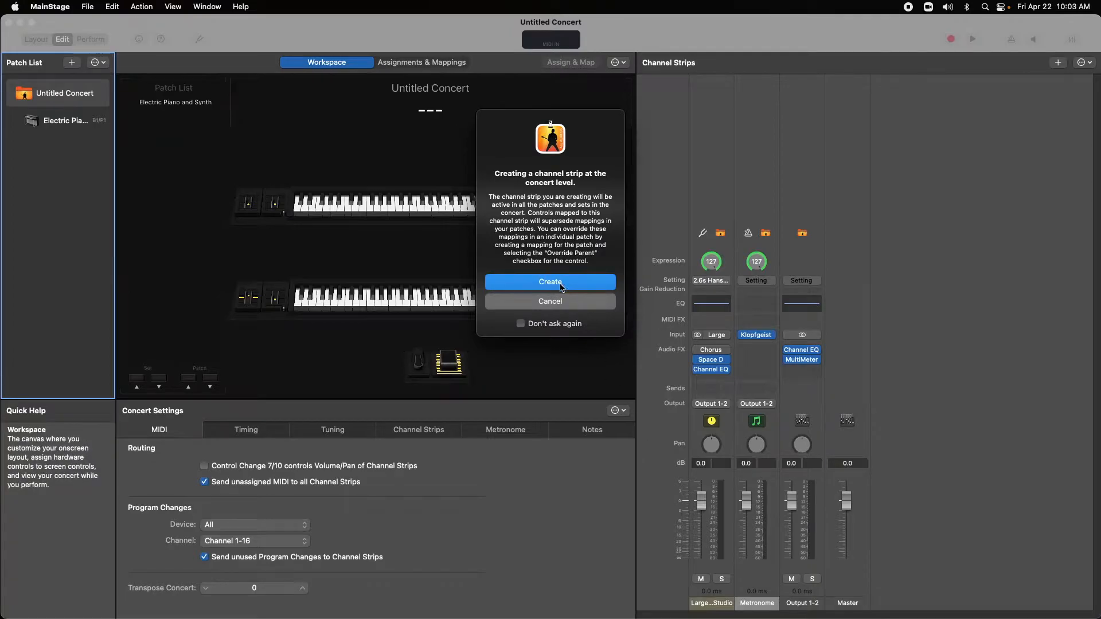
{"action": "left_click", "coordinate": [561, 283]}
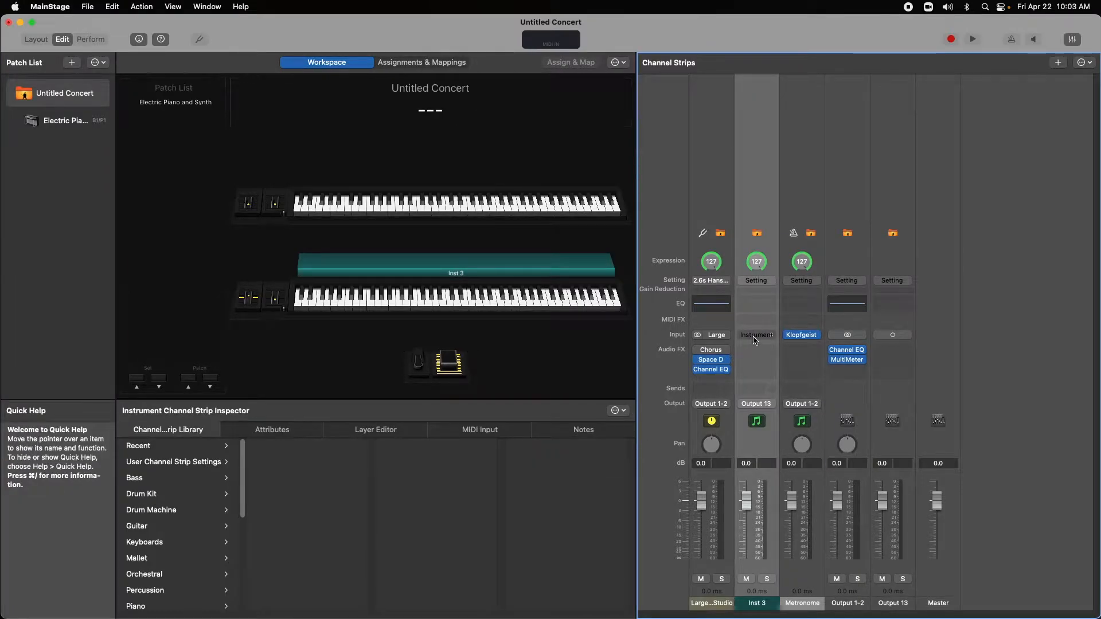
Load the iConnectivity LifeSine AU instrument in Mono on the new instrument strip and close its plug-in window
{"action": "left_click", "coordinate": [771, 336]}
{"action": "mouse_move", "coordinate": [799, 618]}
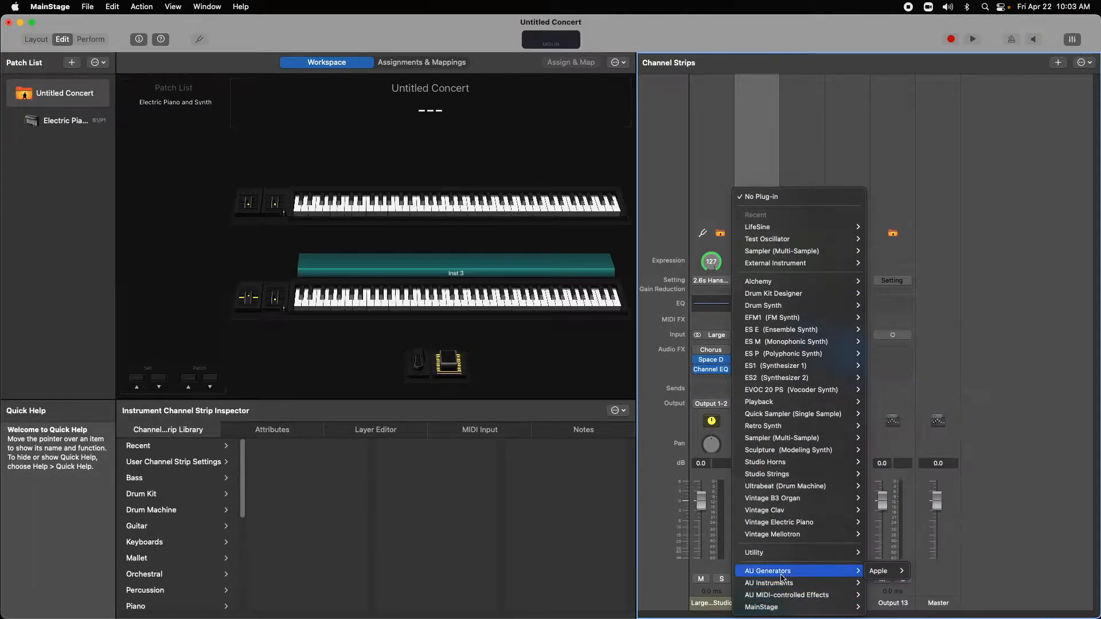
{"action": "mouse_move", "coordinate": [781, 582]}
{"action": "mouse_move", "coordinate": [894, 583]}
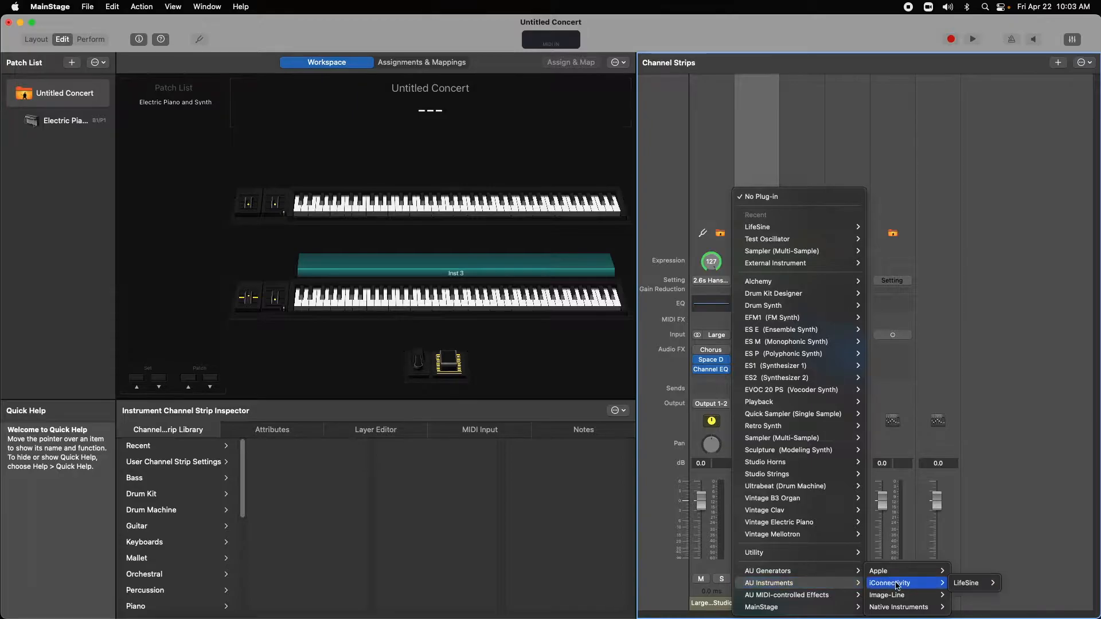
{"action": "mouse_move", "coordinate": [969, 584]}
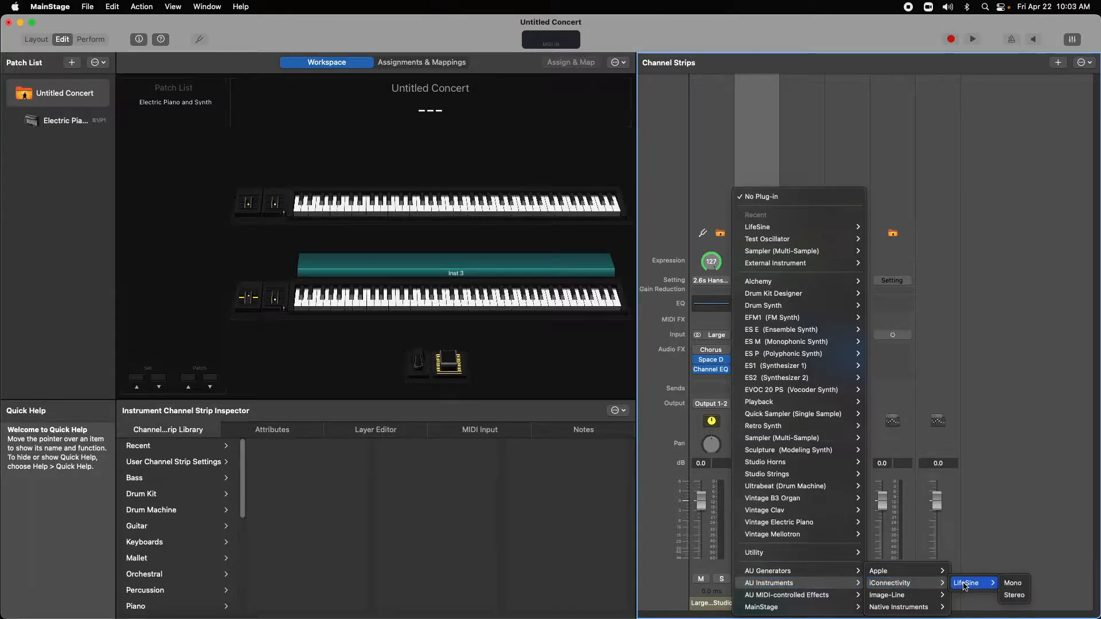
{"action": "left_click", "coordinate": [1009, 584]}
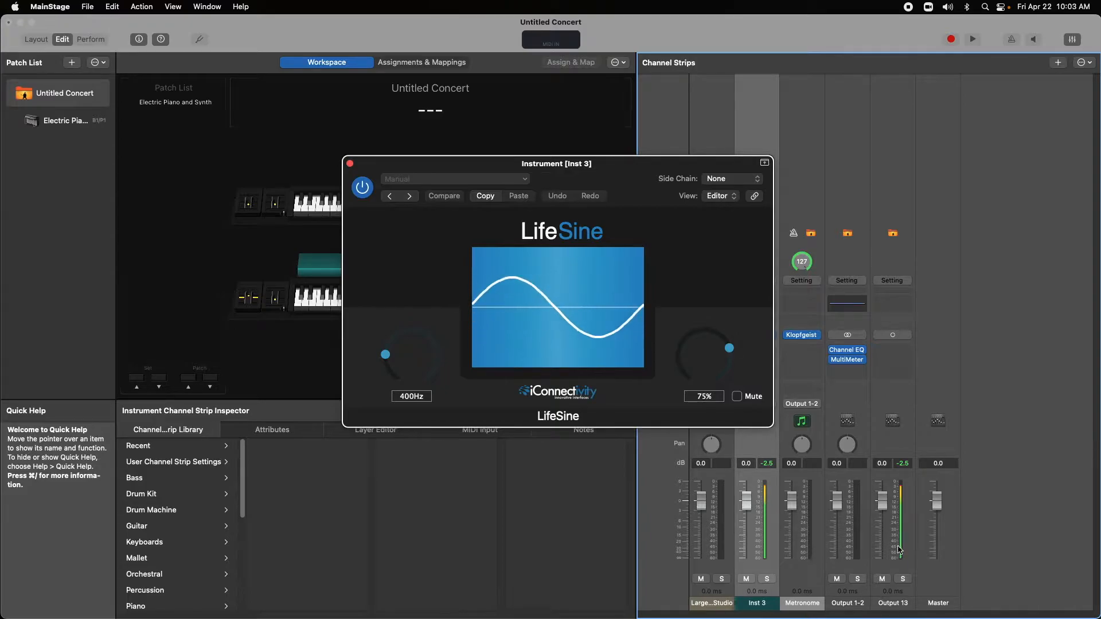
{"action": "left_click", "coordinate": [350, 164]}
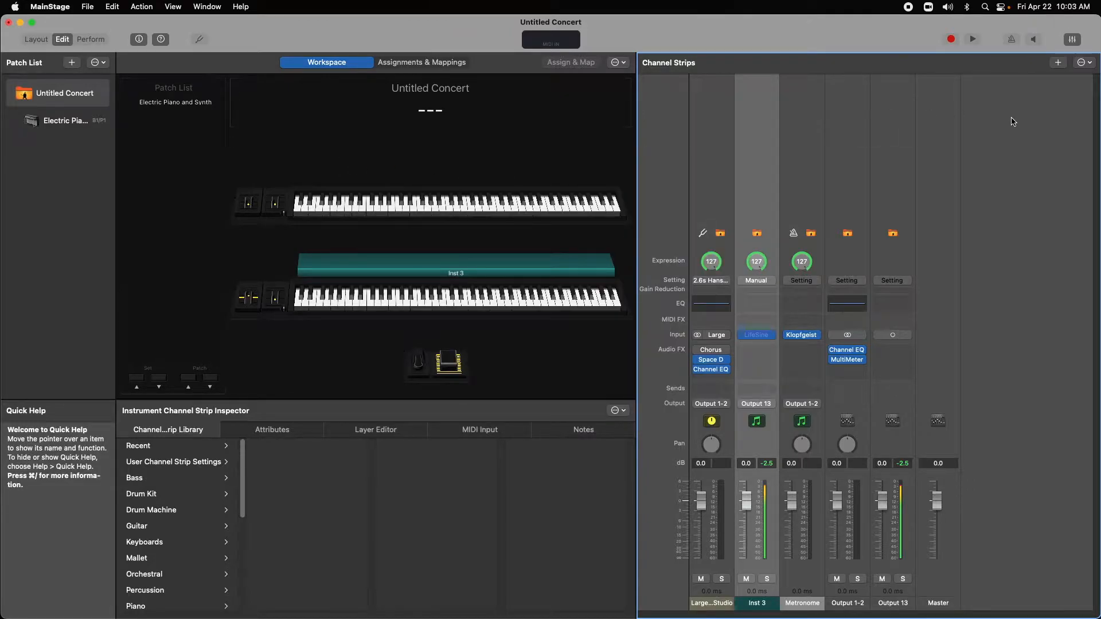
Create a concert-level audio channel strip on Output 13 with feedback protection enabled
{"action": "left_click", "coordinate": [1059, 64]}
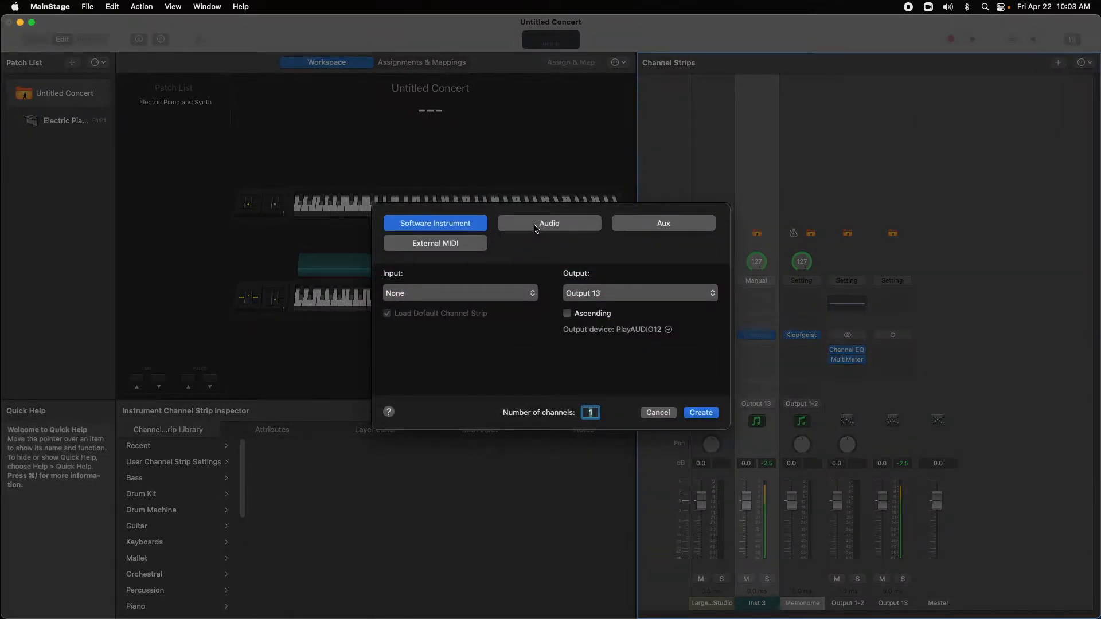
{"action": "left_click", "coordinate": [534, 229]}
{"action": "key", "text": "Return"}
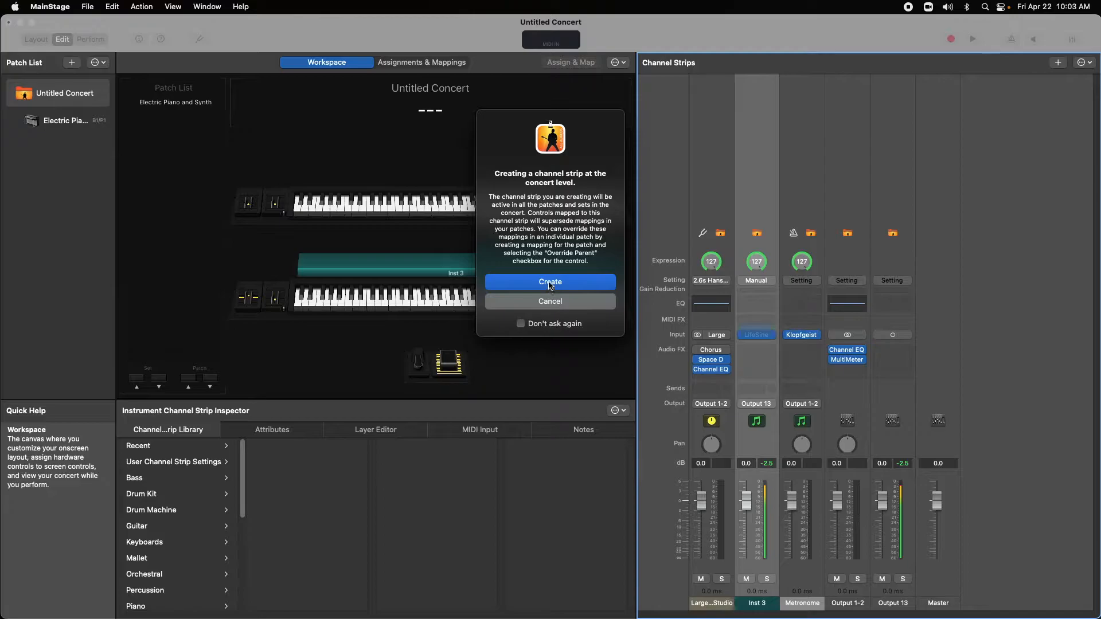
{"action": "left_click", "coordinate": [549, 282]}
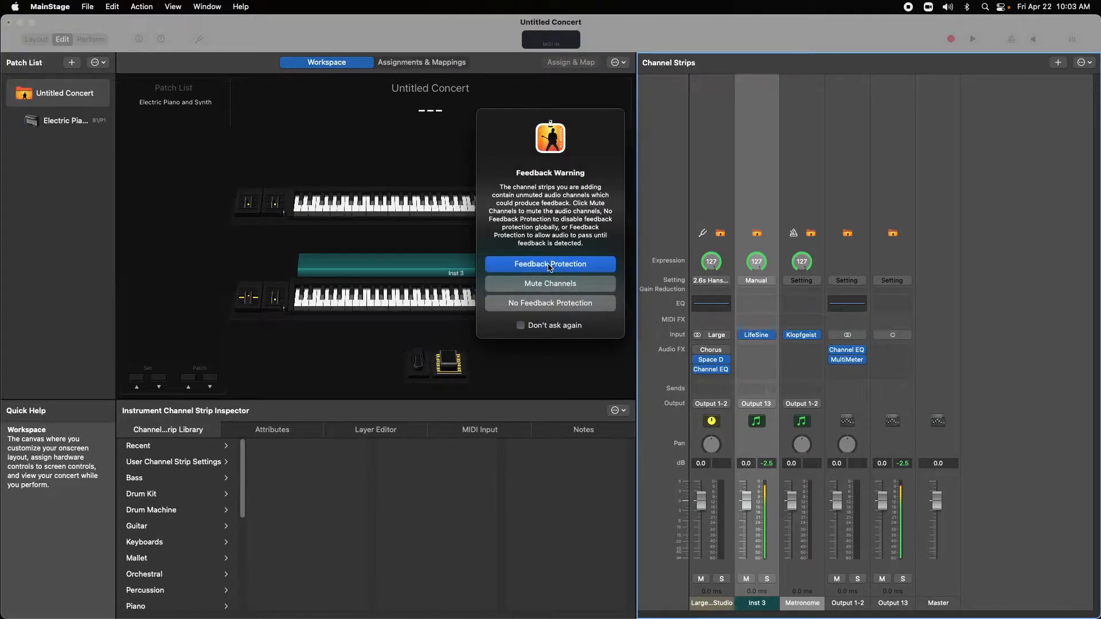
{"action": "left_click", "coordinate": [551, 265]}
Assign a hardware input to the new audio strip and check its mono output options
{"action": "left_click", "coordinate": [806, 336]}
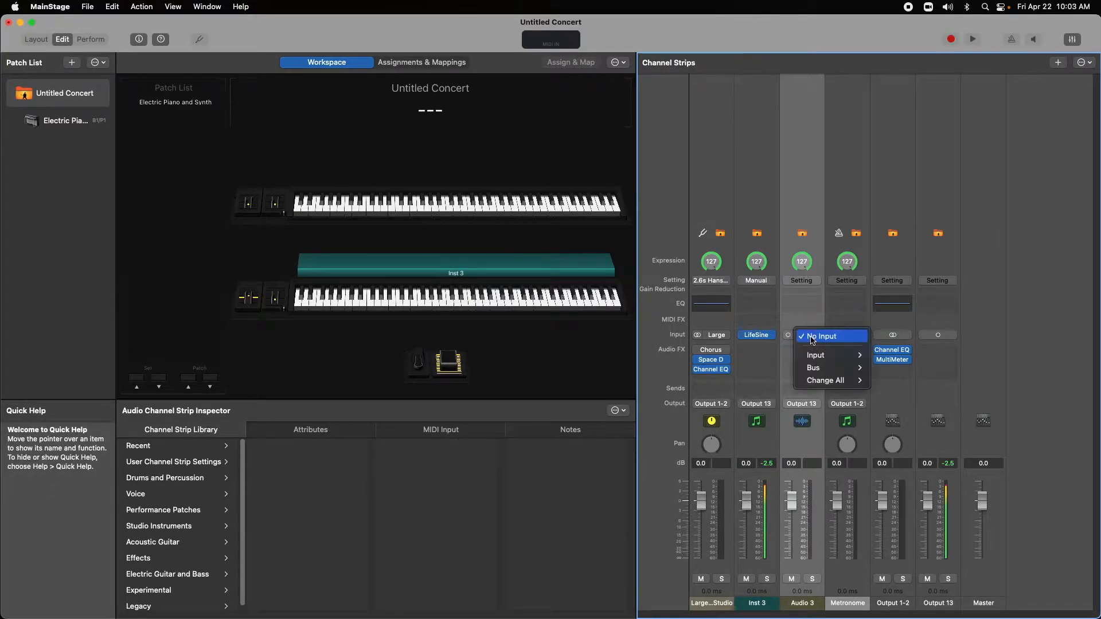
{"action": "left_click", "coordinate": [820, 354]}
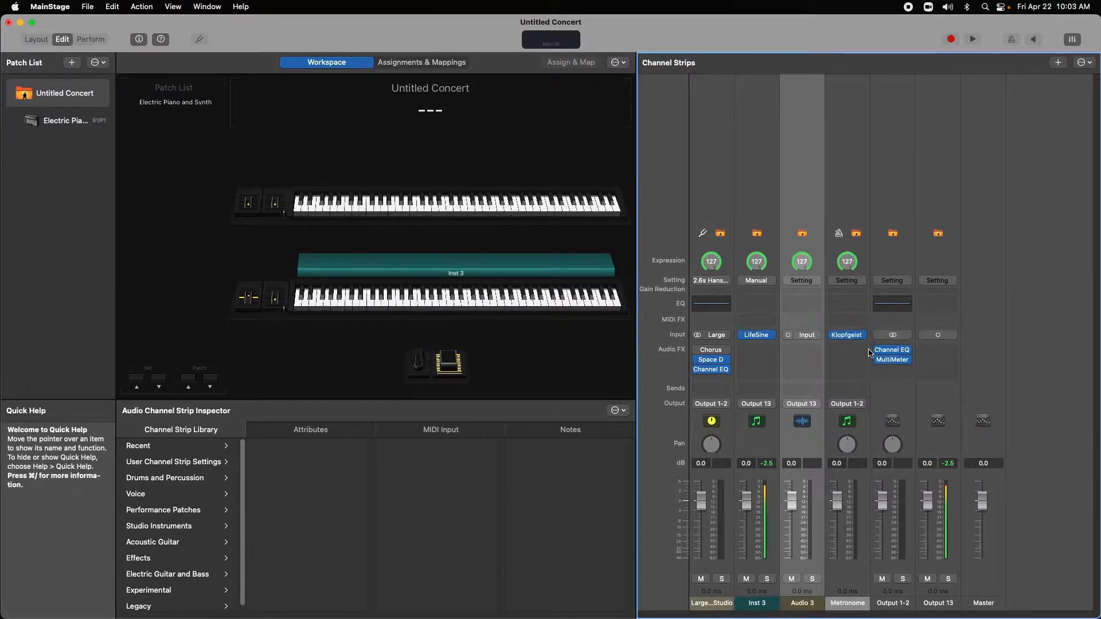
{"action": "left_click", "coordinate": [806, 404]}
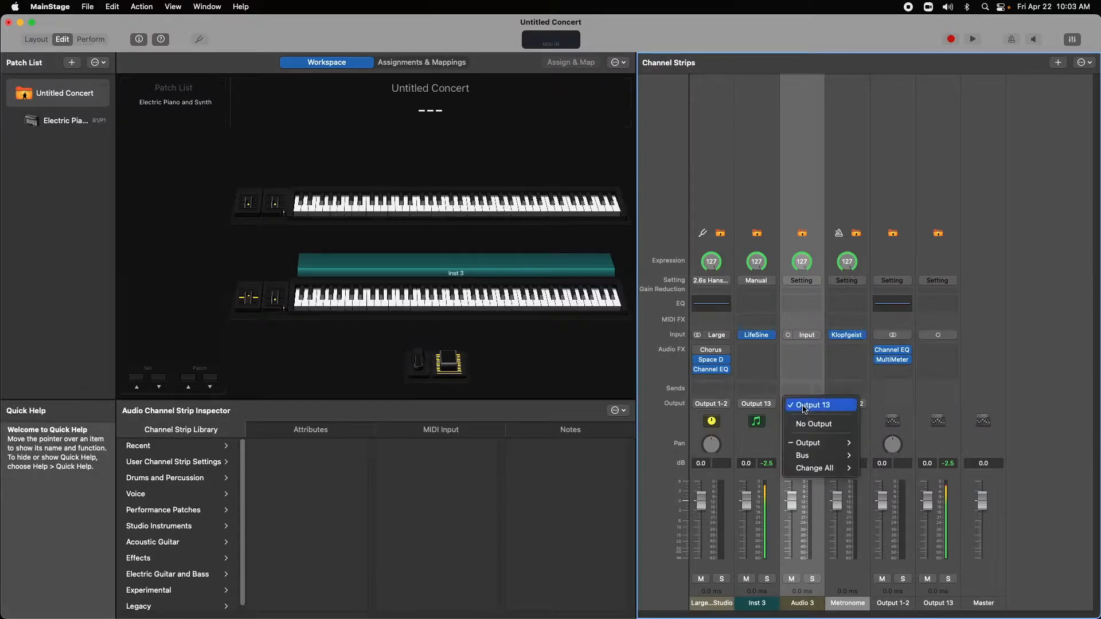
{"action": "mouse_move", "coordinate": [849, 442]}
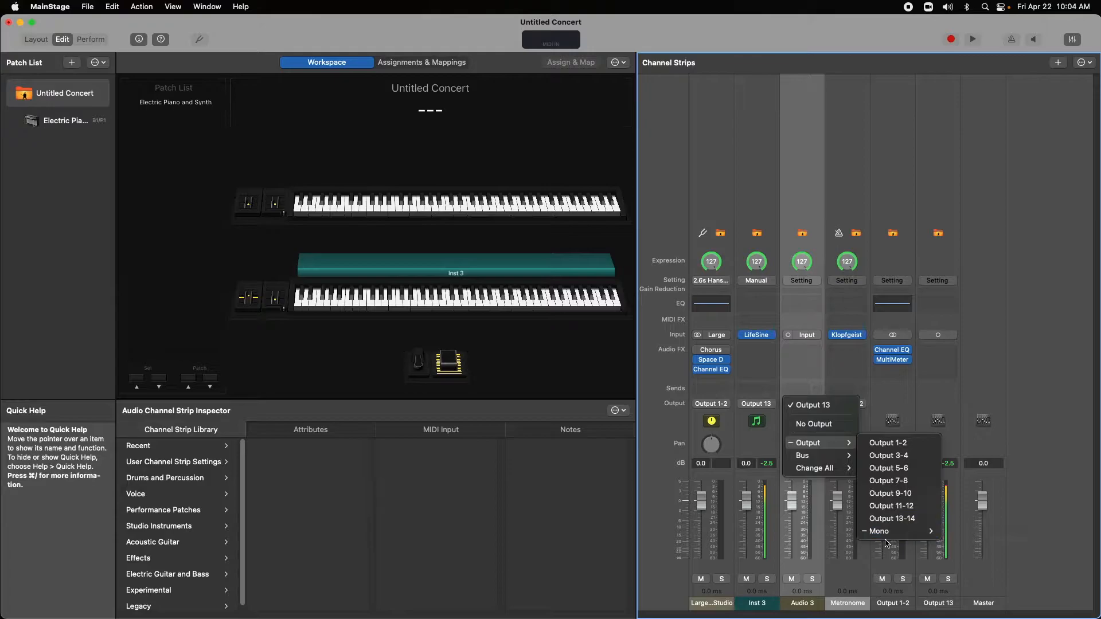
{"action": "mouse_move", "coordinate": [888, 533]}
{"action": "left_click", "coordinate": [1071, 335]}
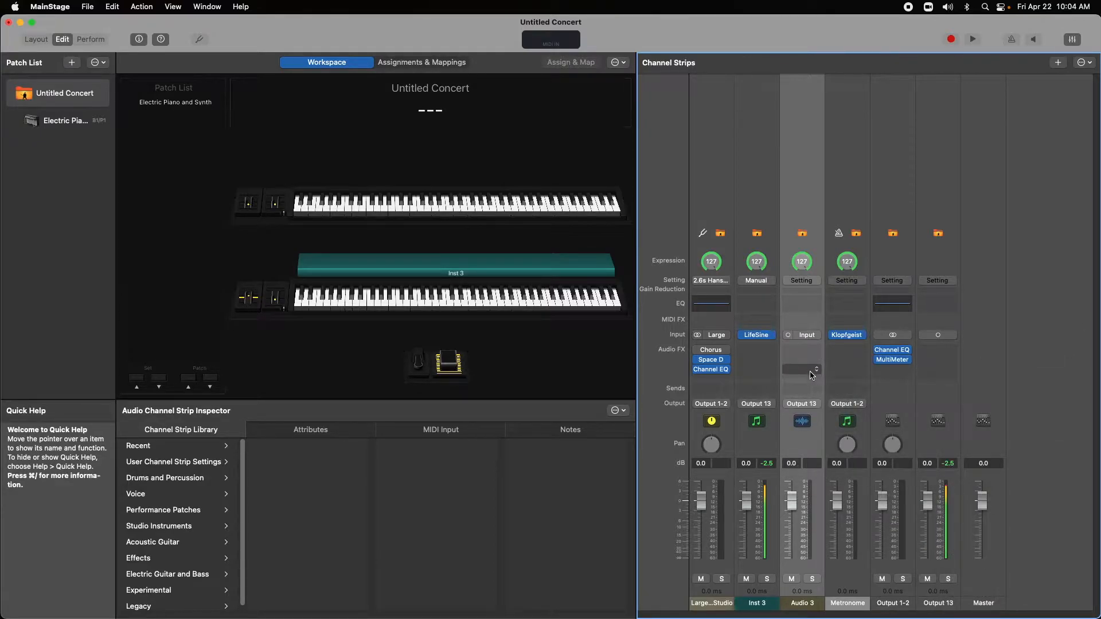
Insert the iConnectivity LifeSine Audio Unit as a Mono->Stereo effect on the audio strip and close its plug-in window
{"action": "left_click", "coordinate": [804, 351]}
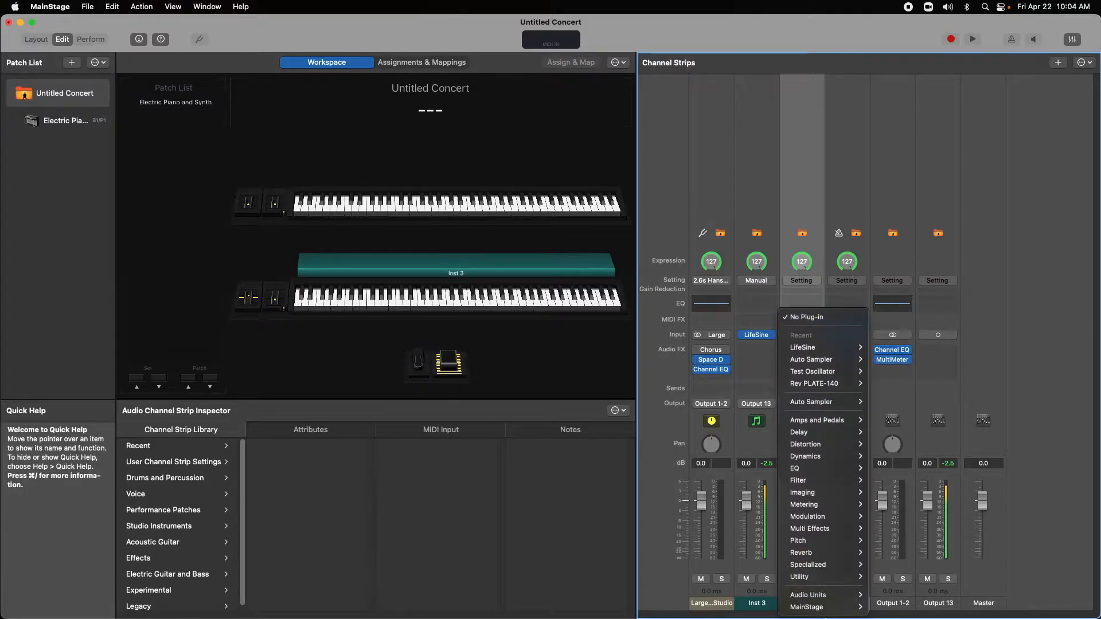
{"action": "mouse_move", "coordinate": [827, 600]}
{"action": "mouse_move", "coordinate": [906, 583]}
{"action": "mouse_move", "coordinate": [980, 582]}
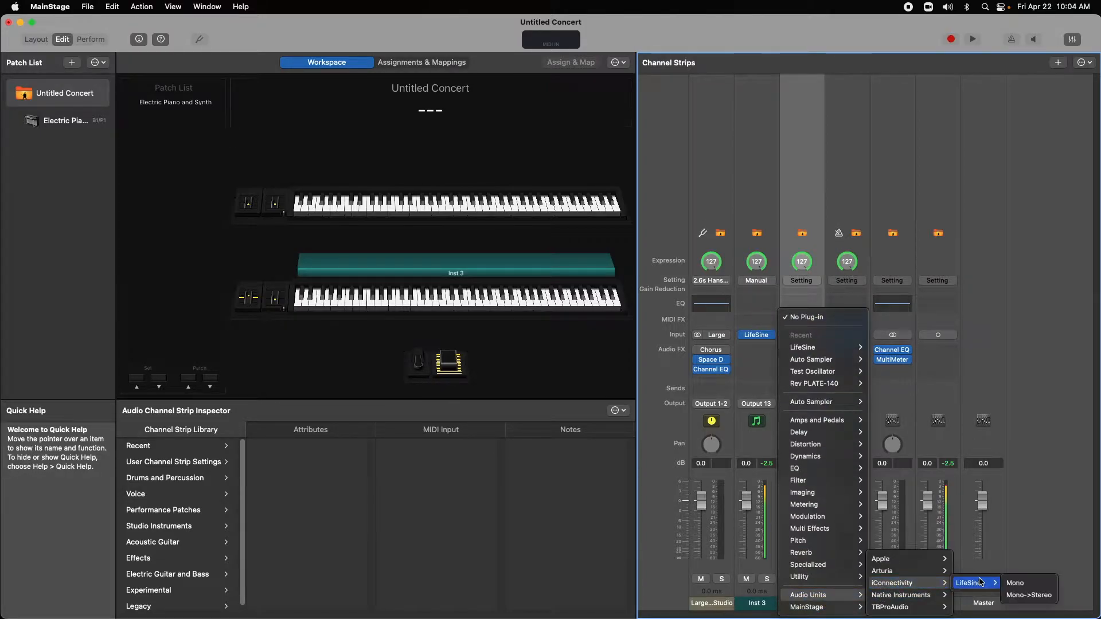
{"action": "left_click", "coordinate": [1010, 596]}
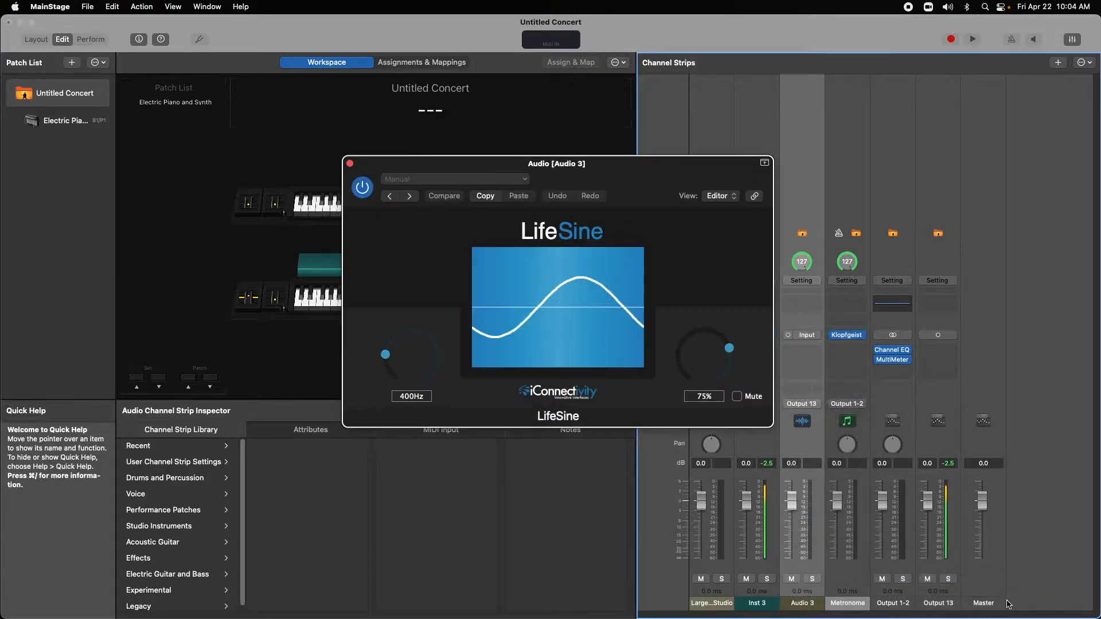
{"action": "left_click", "coordinate": [349, 164]}
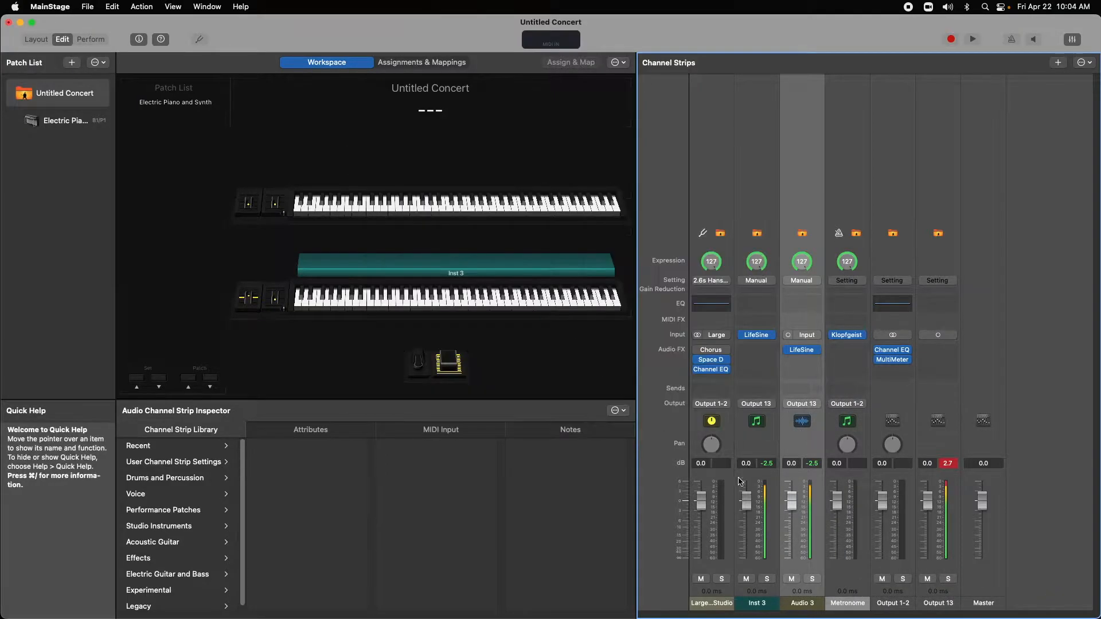
Mute the Inst 3 channel strip and select the Audio 3 strip
{"action": "left_click", "coordinate": [746, 579]}
{"action": "left_click", "coordinate": [761, 143]}
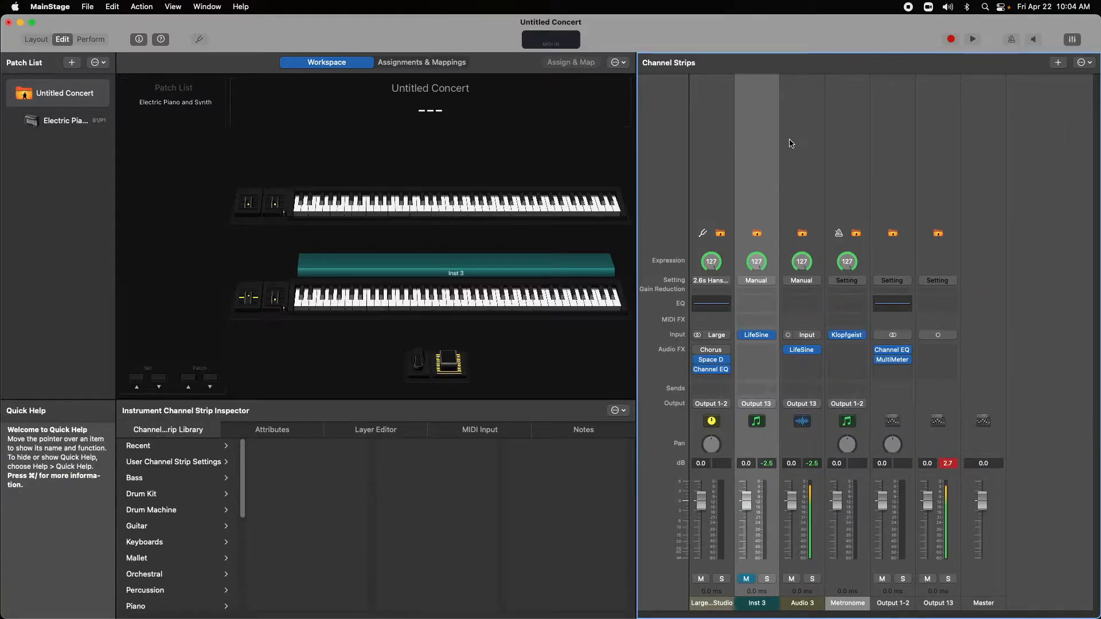
{"action": "left_click", "coordinate": [794, 143]}
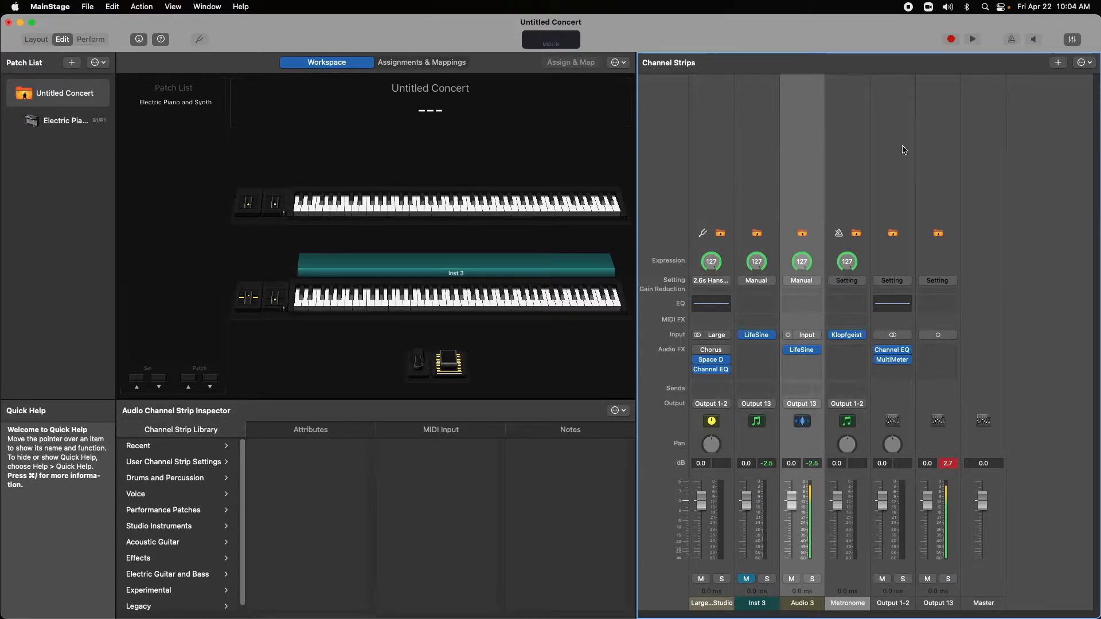
Create a second concert-level software instrument channel strip routed to Output 13
{"action": "left_click", "coordinate": [1059, 64]}
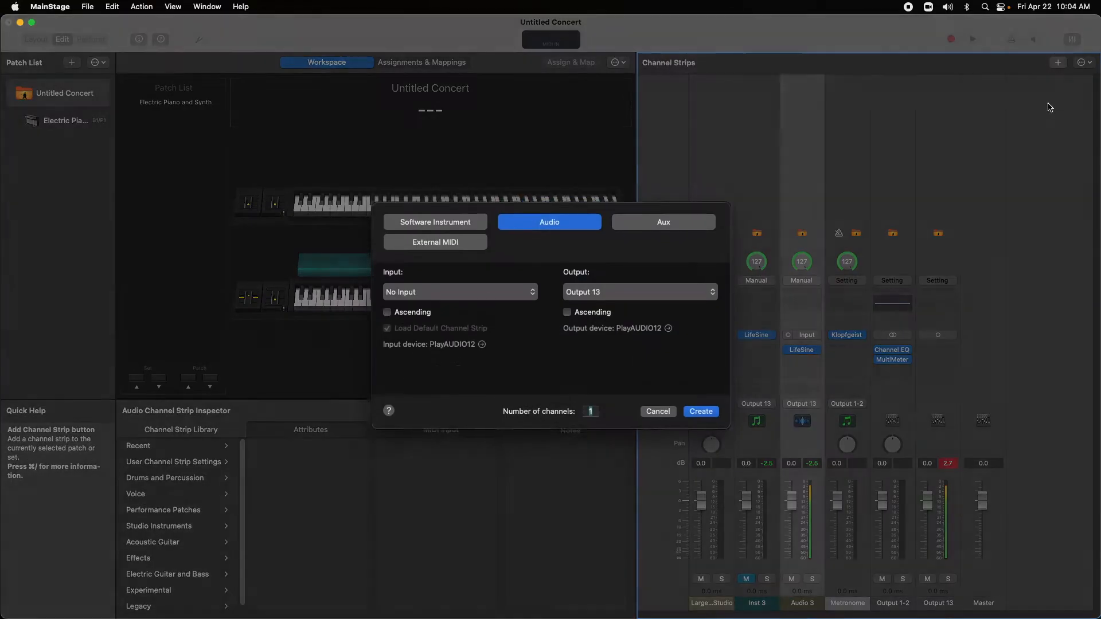
{"action": "left_click", "coordinate": [432, 225]}
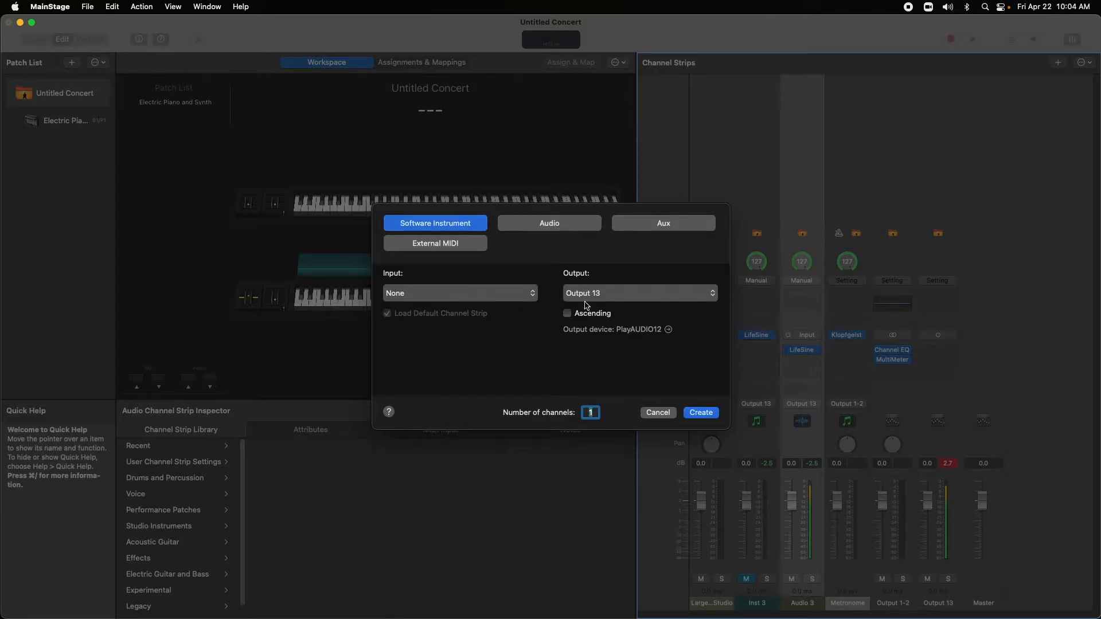
{"action": "left_click", "coordinate": [708, 411]}
{"action": "left_click", "coordinate": [567, 281]}
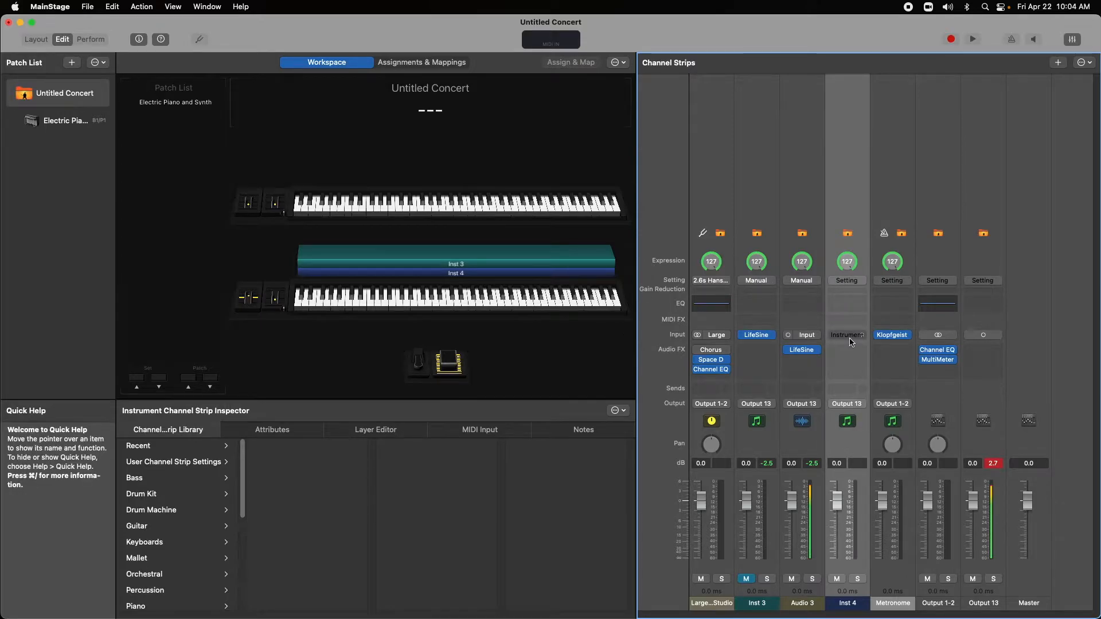
Insert the Test Oscillator utility as the instrument on the Inst 4 strip and reposition its plug-in window
{"action": "left_click", "coordinate": [848, 336]}
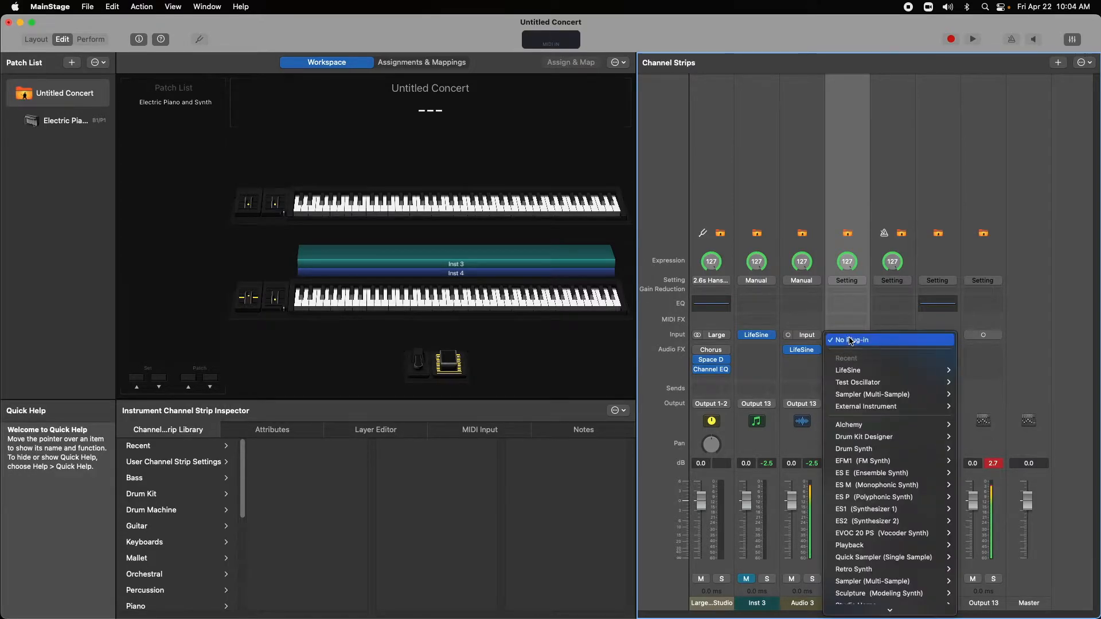
{"action": "mouse_move", "coordinate": [860, 572]}
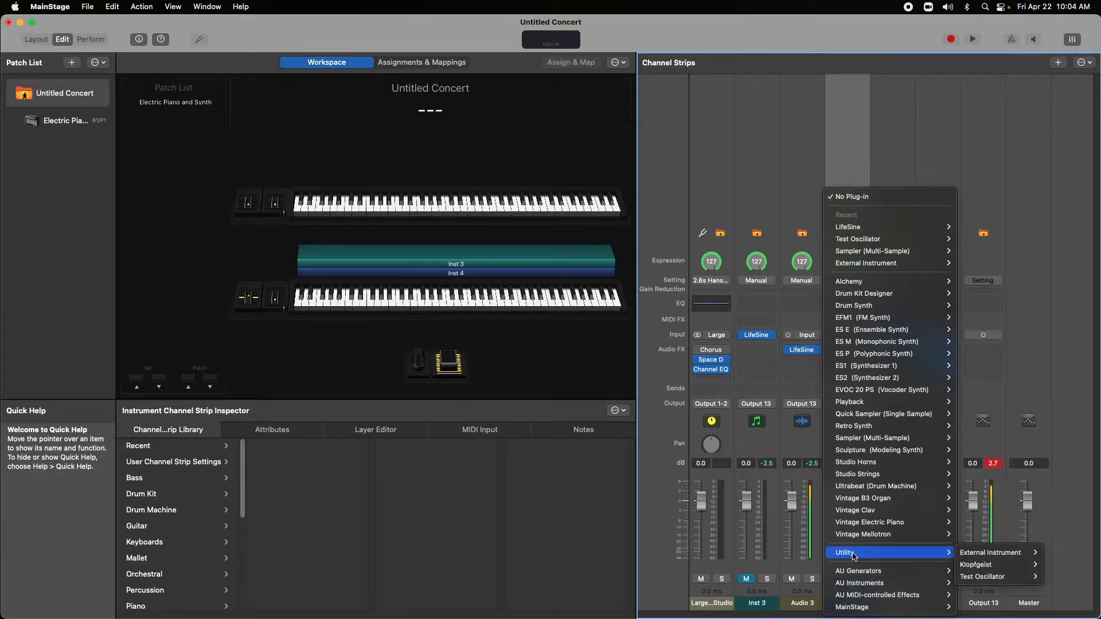
{"action": "mouse_move", "coordinate": [999, 578]}
{"action": "left_click", "coordinate": [1055, 577]}
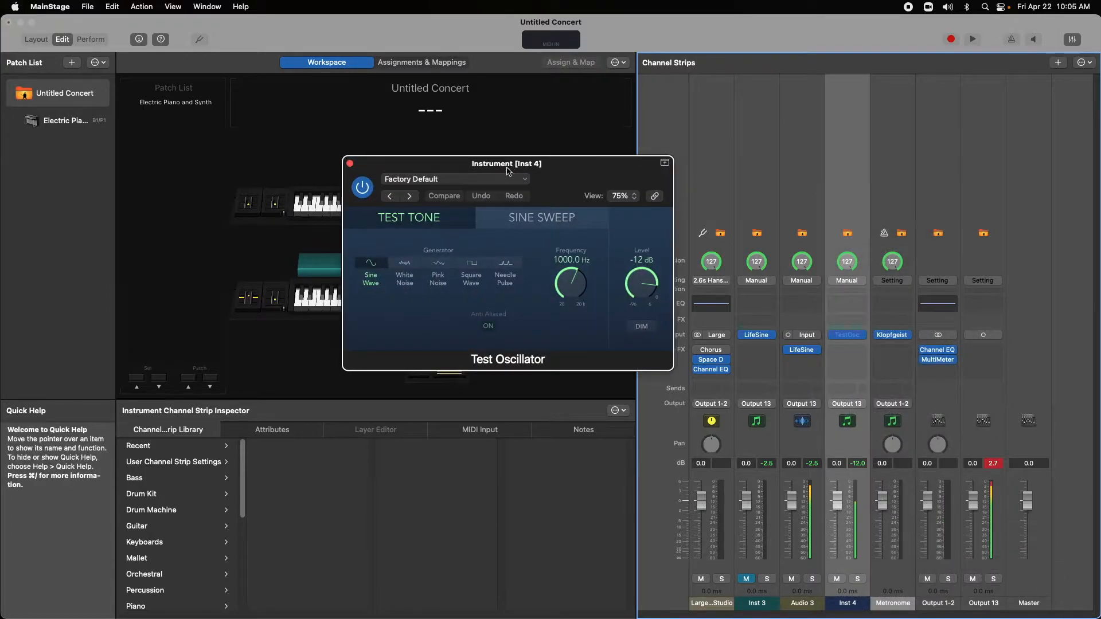
{"action": "left_click_drag", "start_coordinate": [512, 163], "coordinate": [454, 234]}
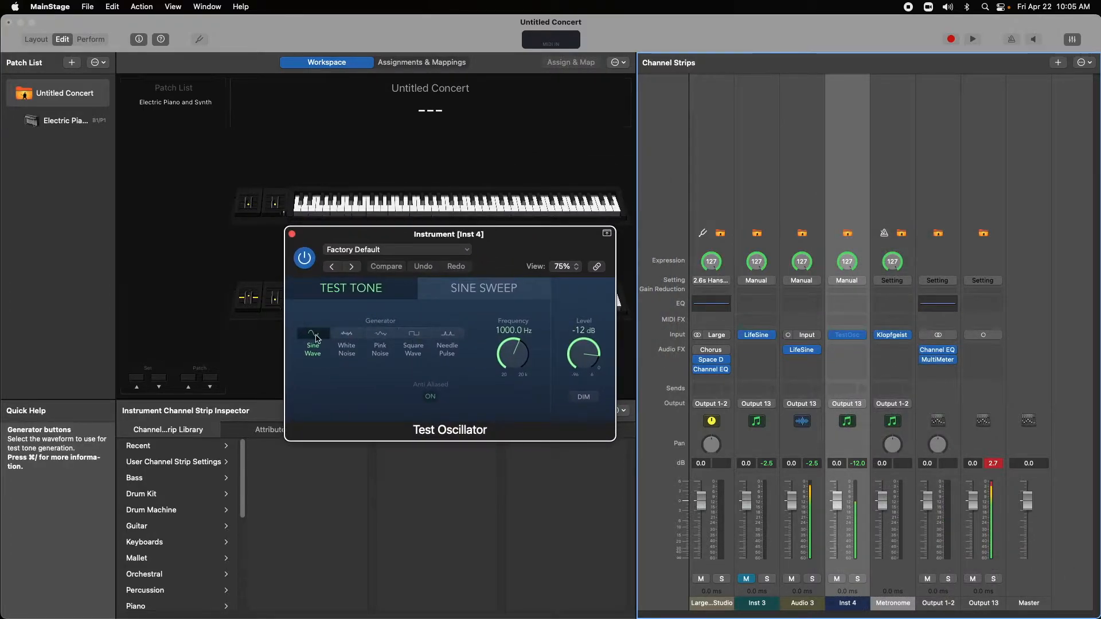
View the LifeSine plug-in settings on Inst 3 beside the Test Oscillator, and close both plug-in windows
{"action": "left_click", "coordinate": [756, 335]}
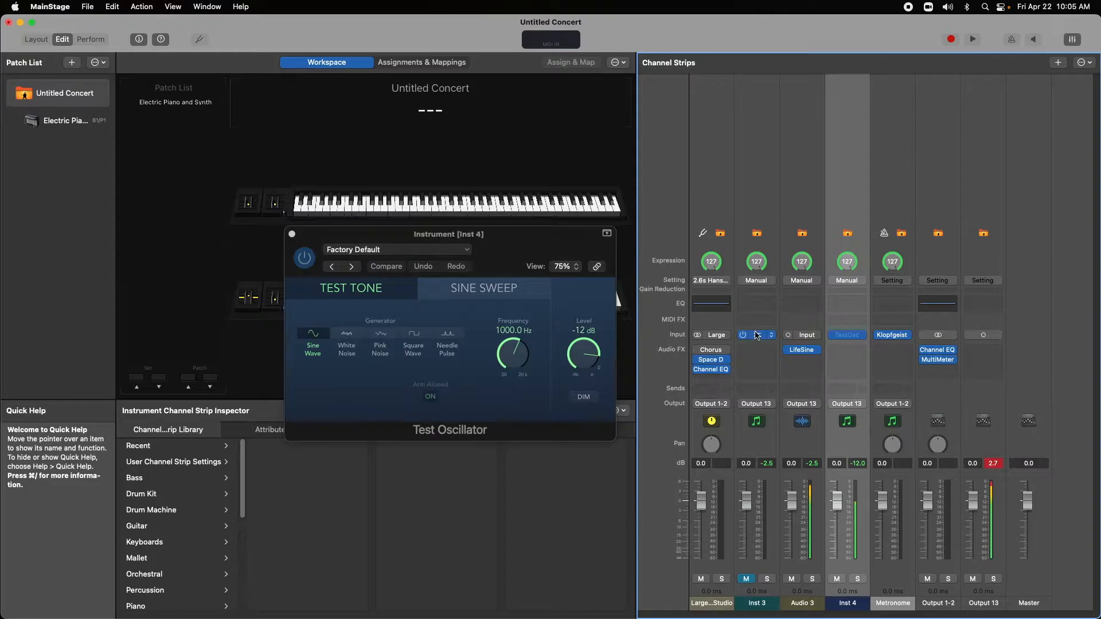
{"action": "left_click_drag", "start_coordinate": [552, 216], "coordinate": [731, 228]}
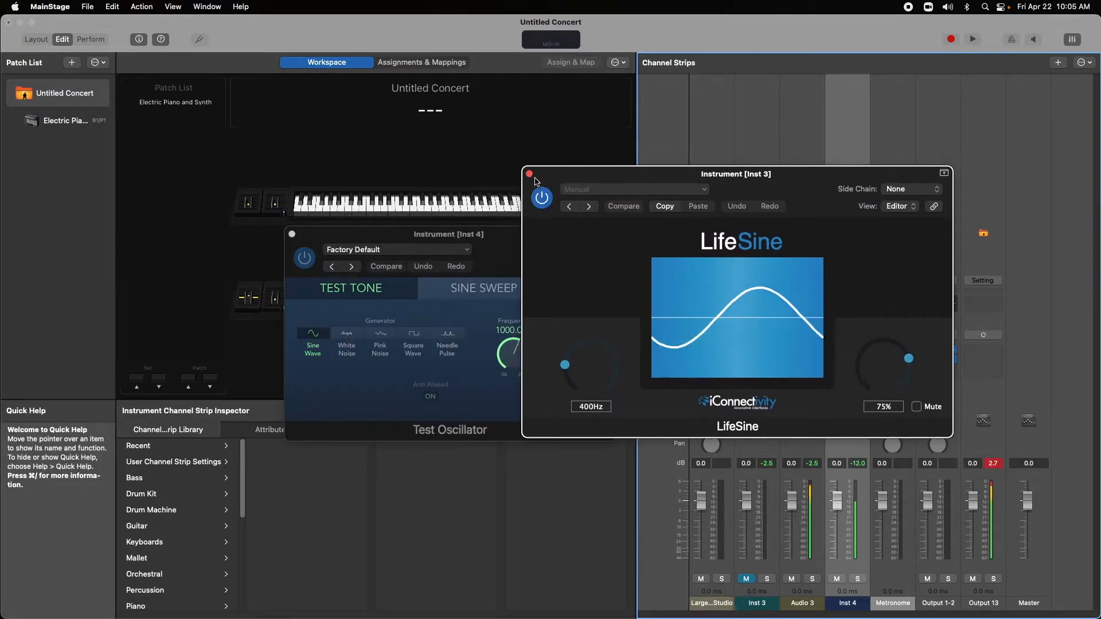
{"action": "left_click", "coordinate": [530, 174]}
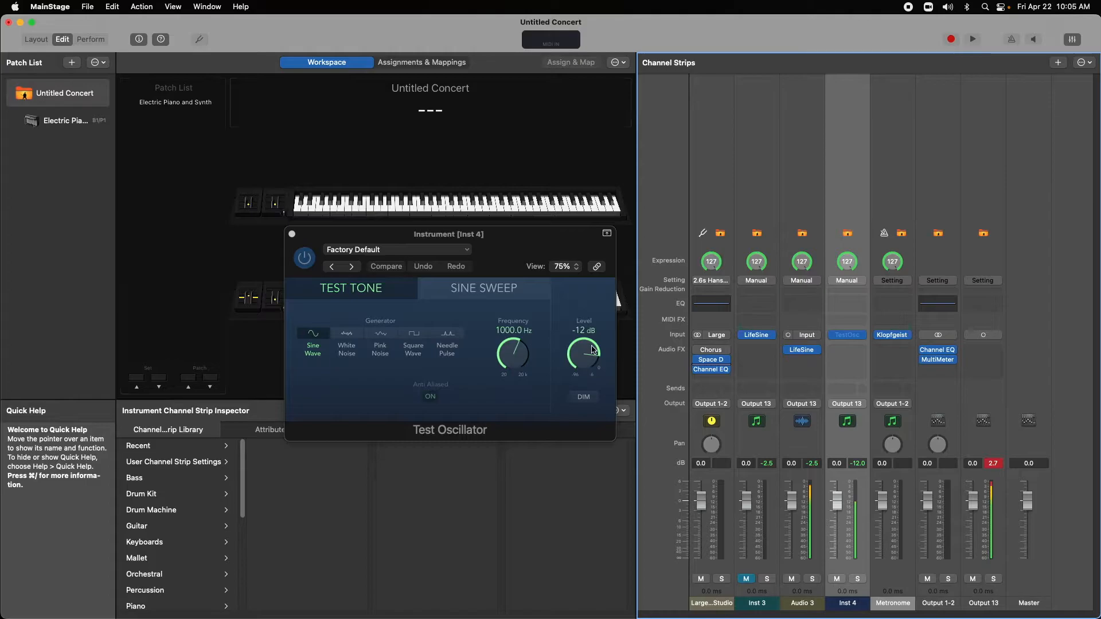
{"action": "left_click", "coordinate": [292, 234]}
Unmute the Inst 3 strip and mute the Audio 3 and Inst 4 strips
{"action": "left_click", "coordinate": [792, 579]}
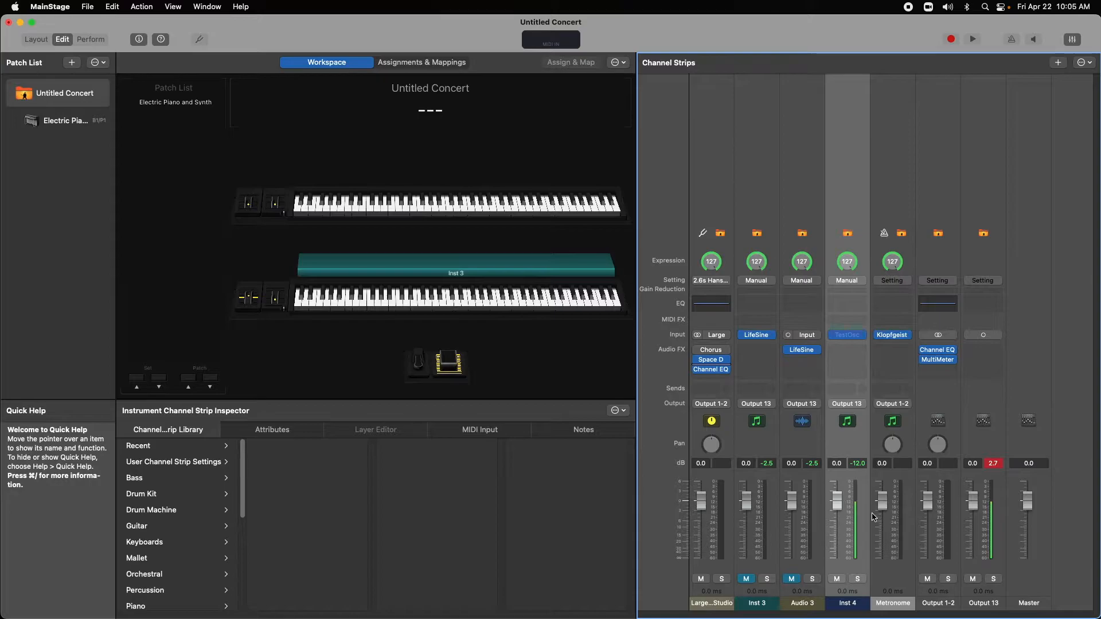
{"action": "left_click", "coordinate": [789, 580]}
{"action": "left_click", "coordinate": [752, 580]}
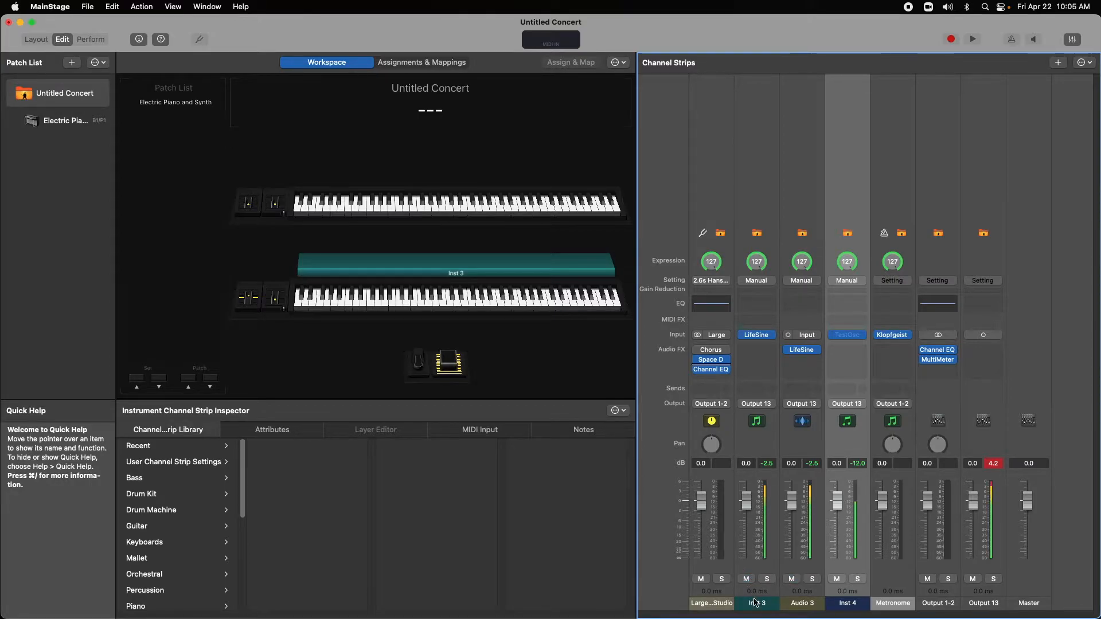
{"action": "left_click", "coordinate": [792, 580]}
{"action": "left_click", "coordinate": [837, 579]}
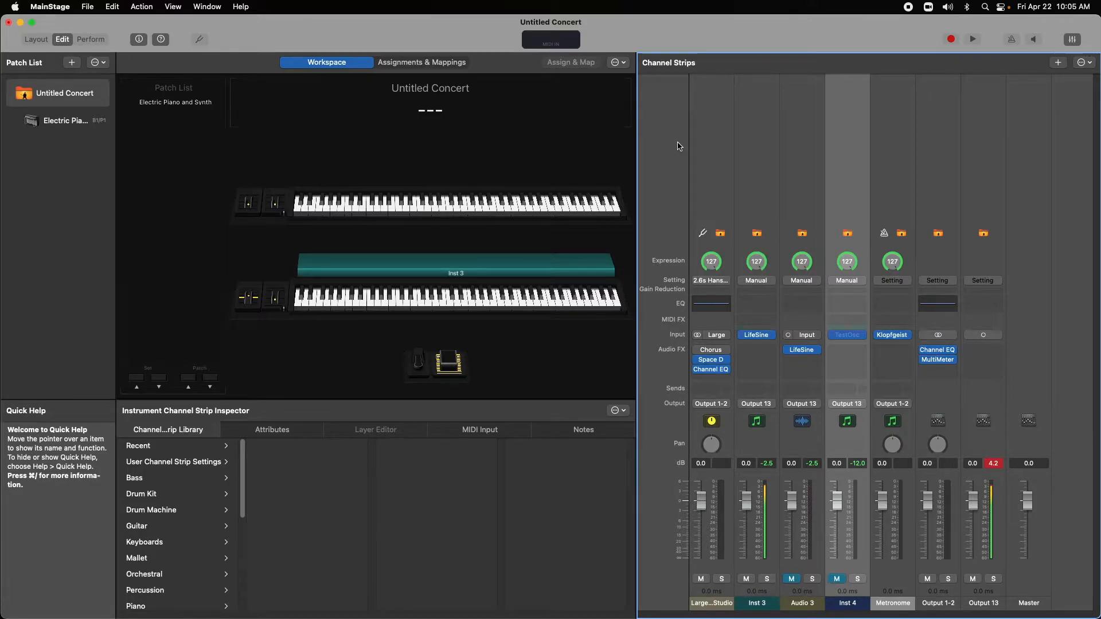
Select the Electric Piano and Synth patch and toggle playback
{"action": "left_click", "coordinate": [73, 119]}
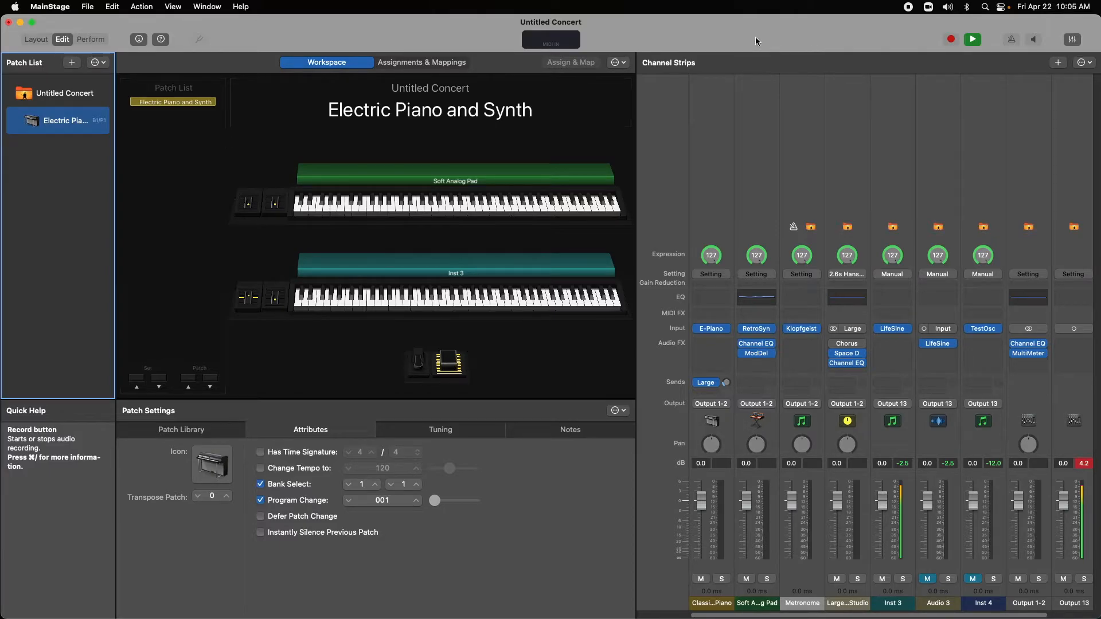
{"action": "left_click", "coordinate": [973, 40]}
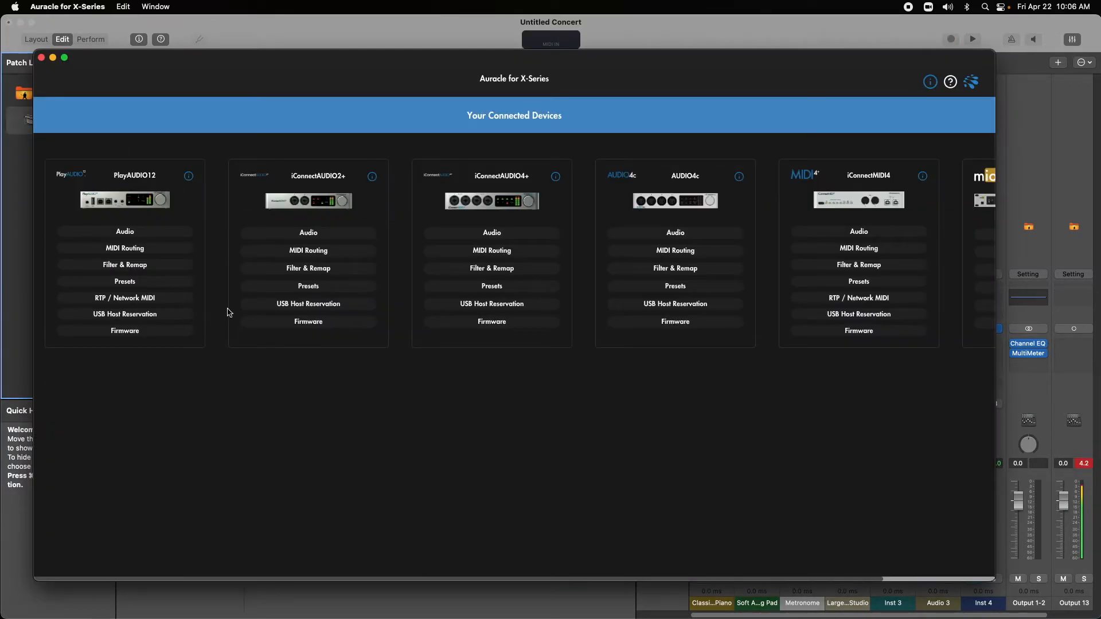
Switch to Auracle for X-Series, open the PlayAUDIO12 audio page and activate Scene A
{"action": "scroll", "coordinate": [429, 581], "scroll_direction": "right", "scroll_amount": 3}
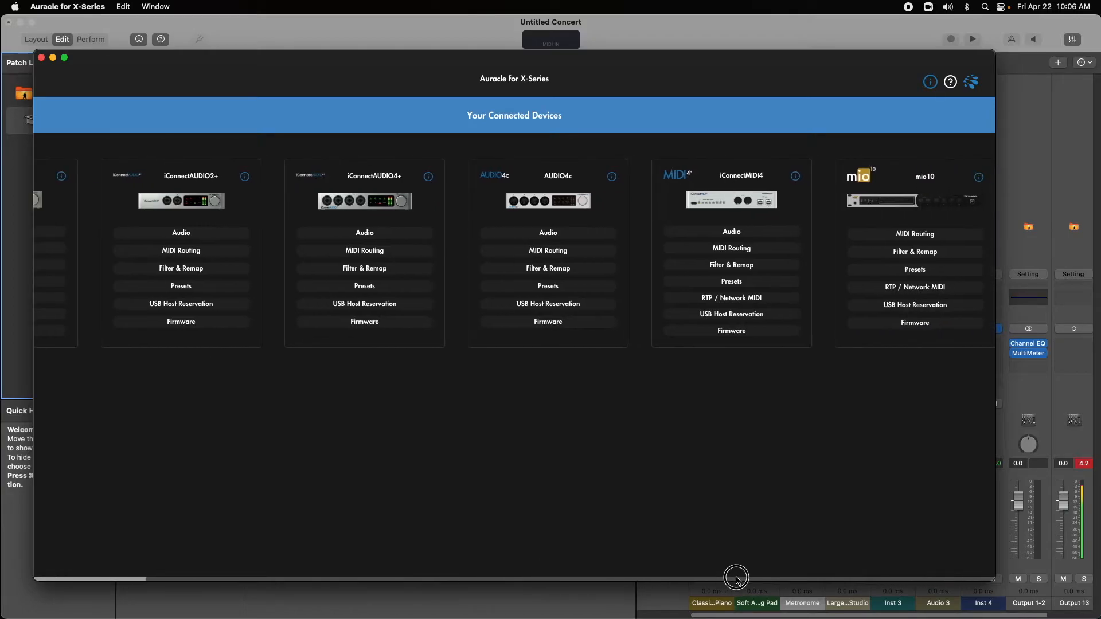
{"action": "scroll", "coordinate": [413, 581], "scroll_direction": "left", "scroll_amount": 3}
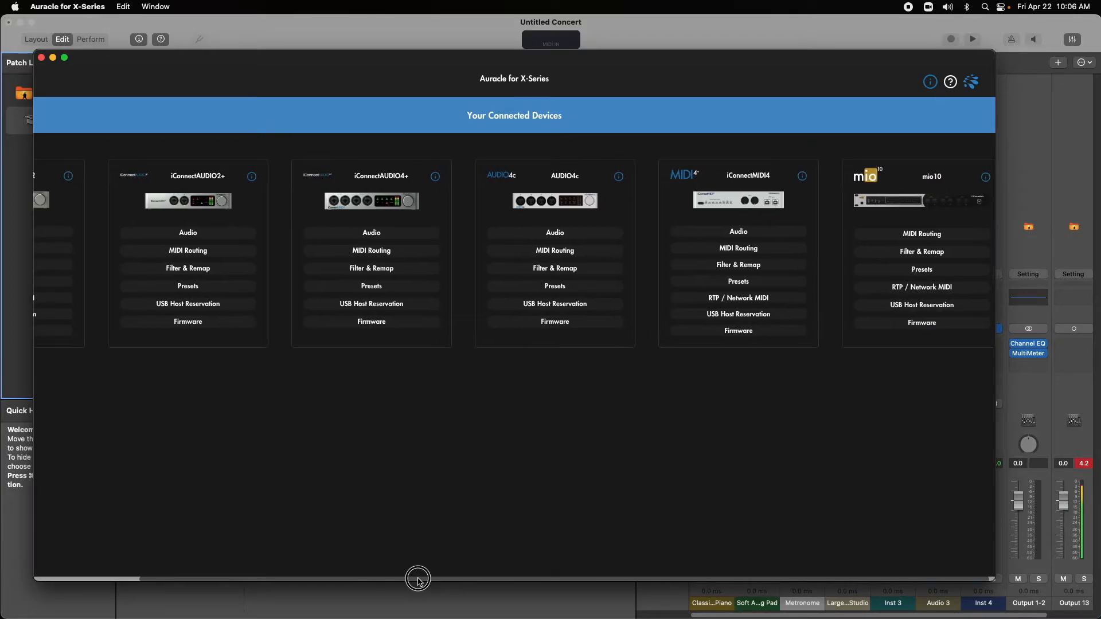
{"action": "left_click", "coordinate": [130, 233]}
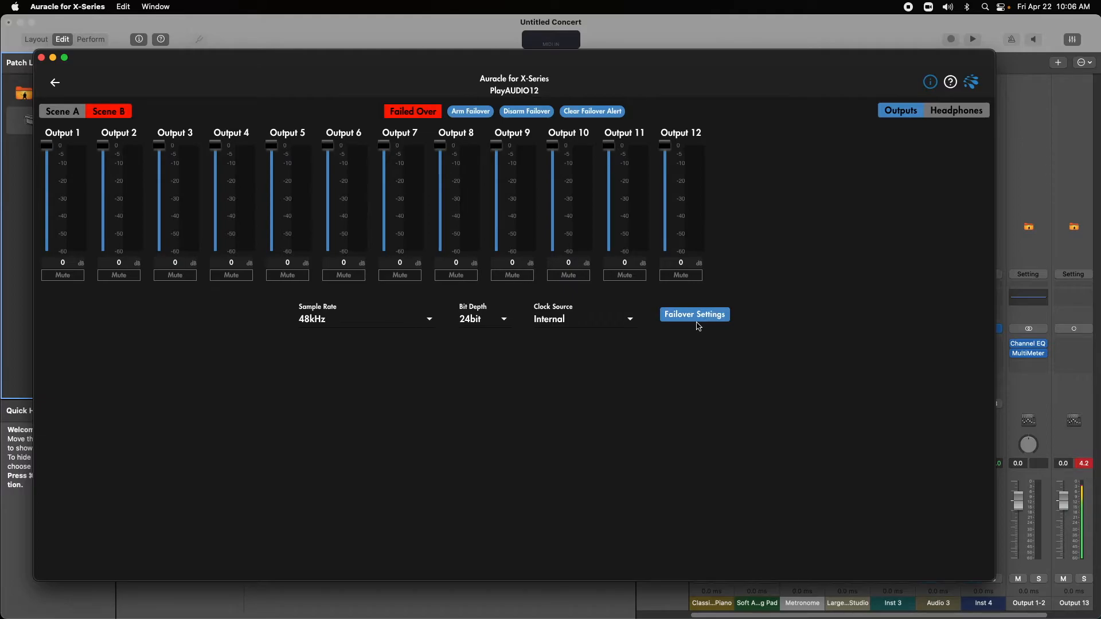
{"action": "left_click", "coordinate": [62, 113]}
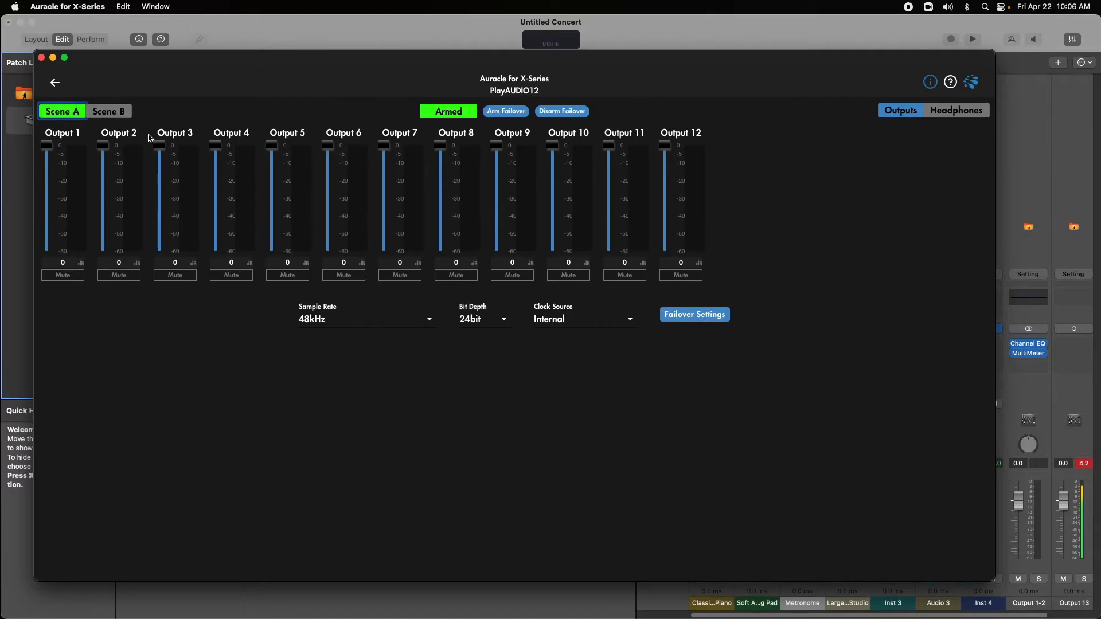
Enable Auto Switch to Scene A in the PlayAUDIO12 failover settings and close the dialog
{"action": "left_click", "coordinate": [688, 315]}
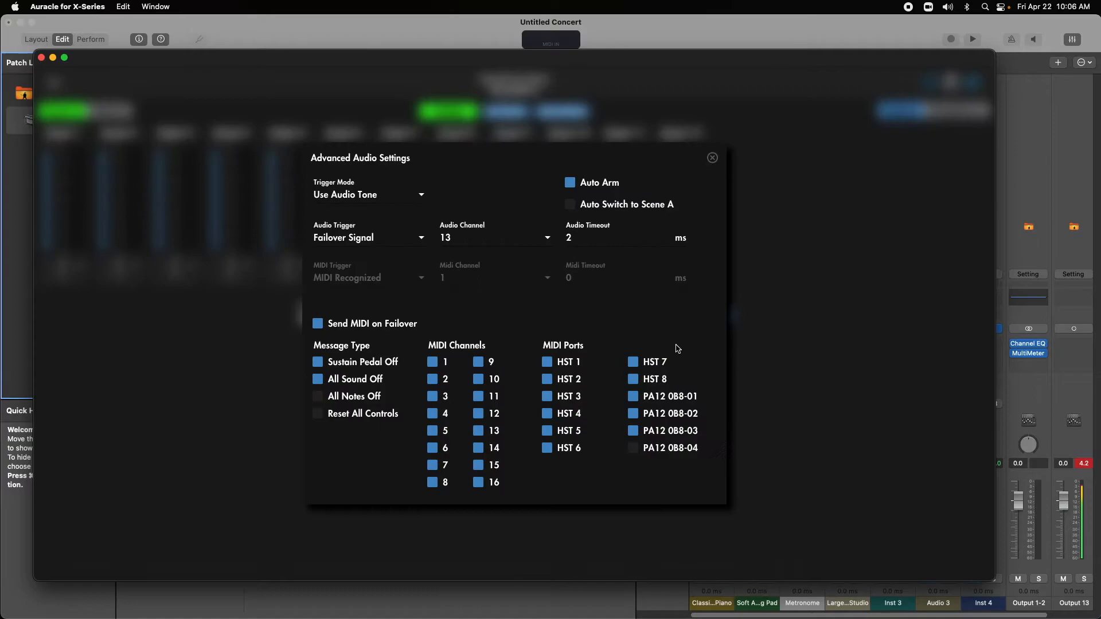
{"action": "left_click", "coordinate": [591, 236]}
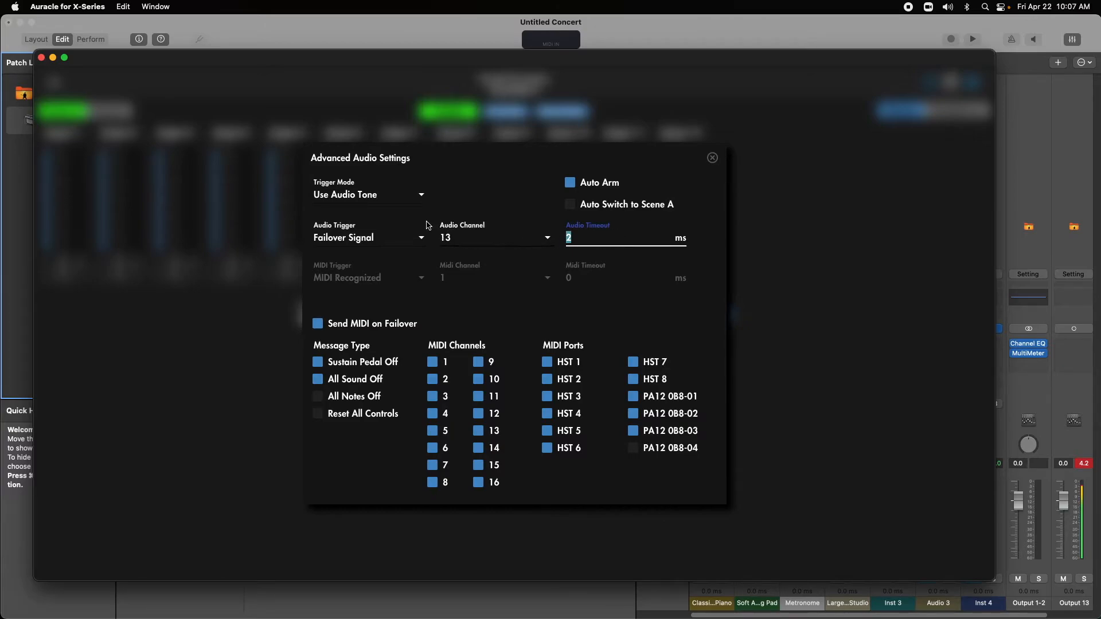
{"action": "left_click", "coordinate": [570, 205]}
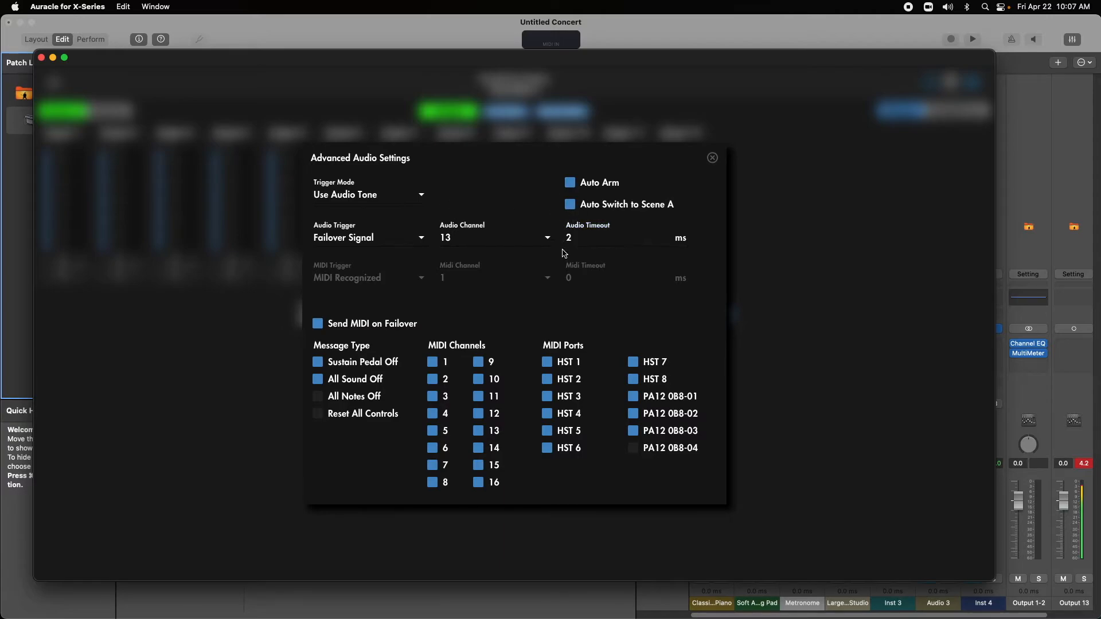
{"action": "left_click", "coordinate": [713, 159]}
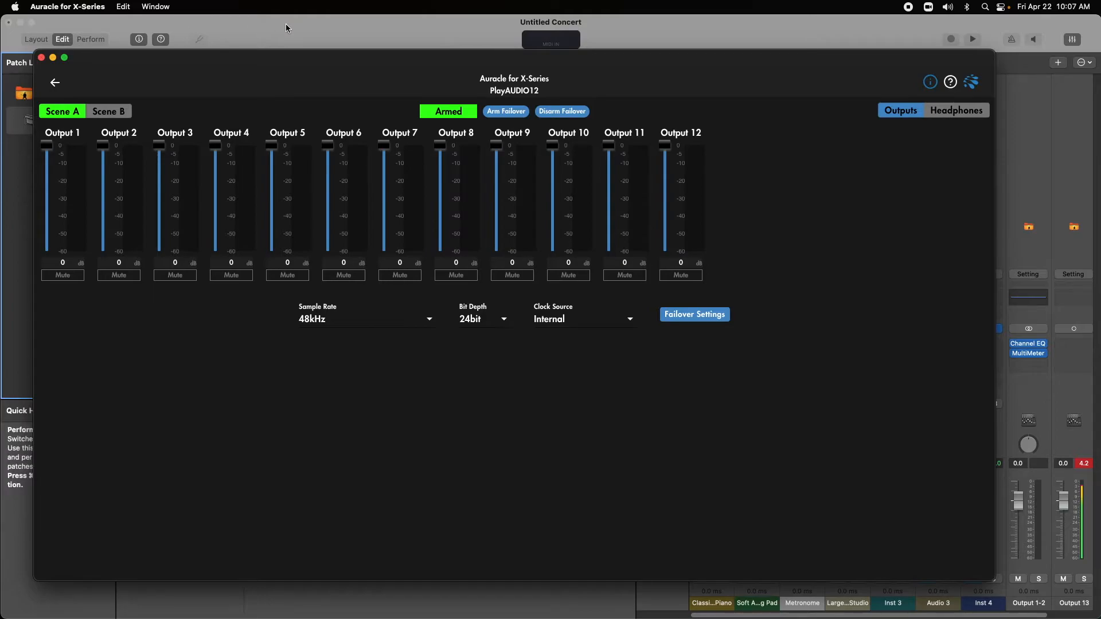
Arrange the shortened MainStage window above the Auracle window so both are visible, and toggle MainStage playback
{"action": "left_click_drag", "start_coordinate": [354, 61], "coordinate": [386, 244]}
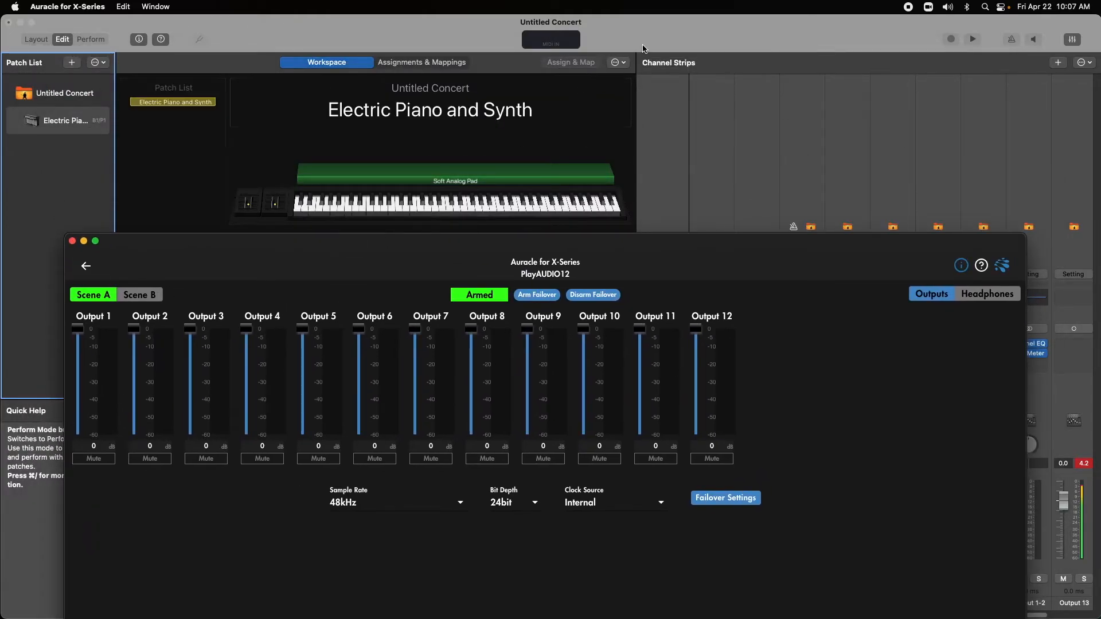
{"action": "left_click", "coordinate": [637, 59]}
{"action": "left_click_drag", "start_coordinate": [588, 617], "coordinate": [594, 404]}
{"action": "left_click", "coordinate": [623, 378]}
{"action": "left_click_drag", "start_coordinate": [583, 240], "coordinate": [587, 412]}
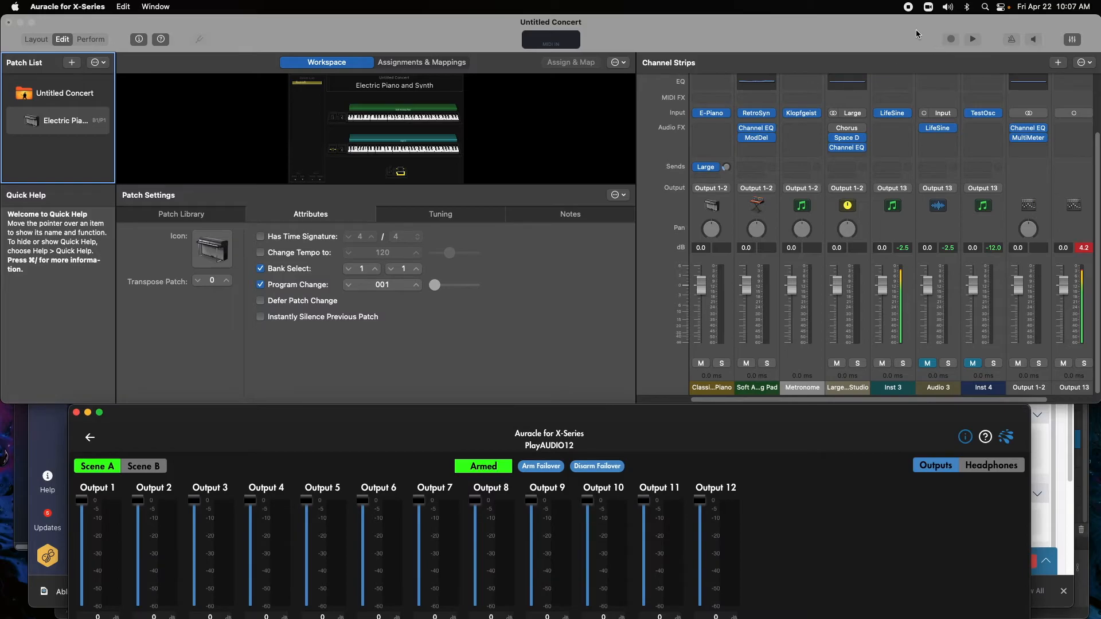
{"action": "left_click", "coordinate": [856, 25]}
{"action": "left_click", "coordinate": [974, 39]}
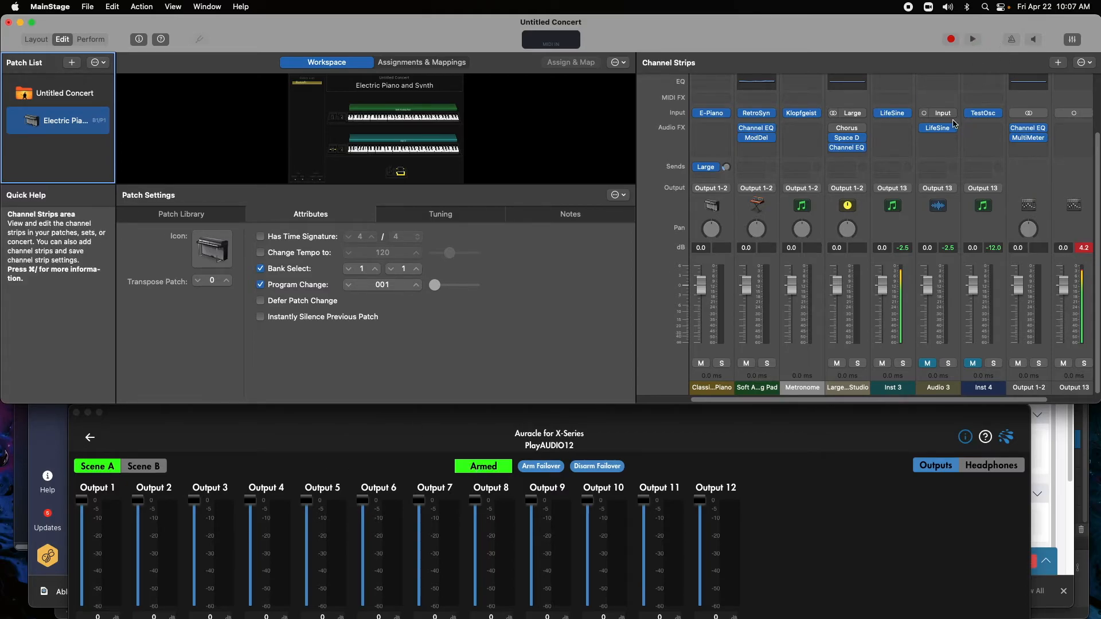
Disable Auto Switch to Scene A and set the Audio Timeout to 10 ms in the PlayAUDIO12 failover settings
{"action": "left_click", "coordinate": [598, 415]}
{"action": "left_click_drag", "start_coordinate": [598, 415], "coordinate": [608, 157]}
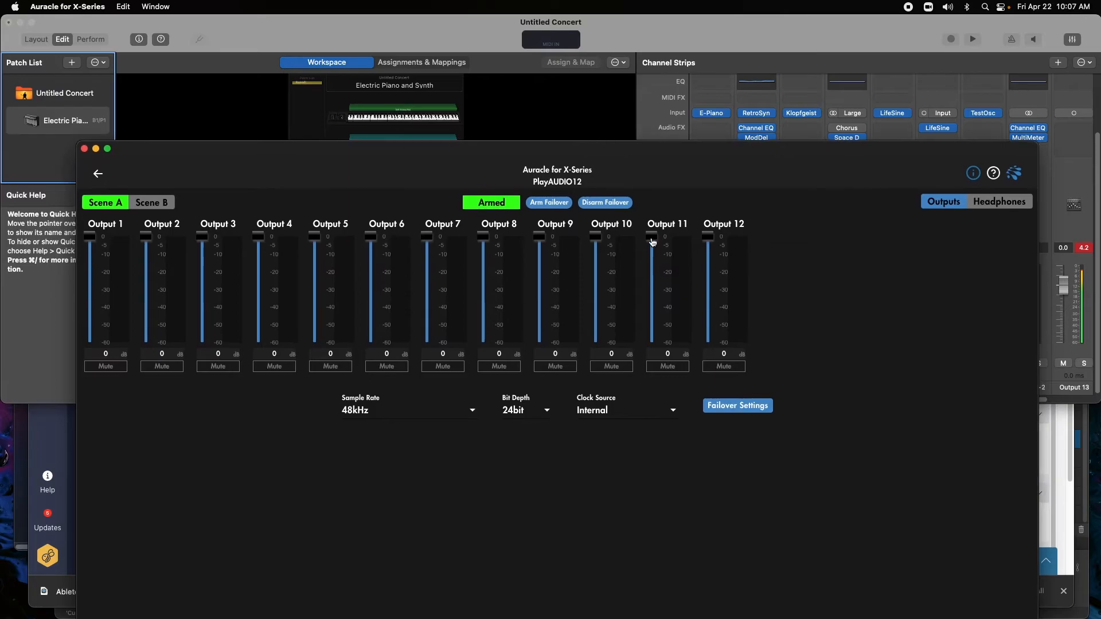
{"action": "left_click", "coordinate": [743, 413]}
{"action": "left_click", "coordinate": [611, 295]}
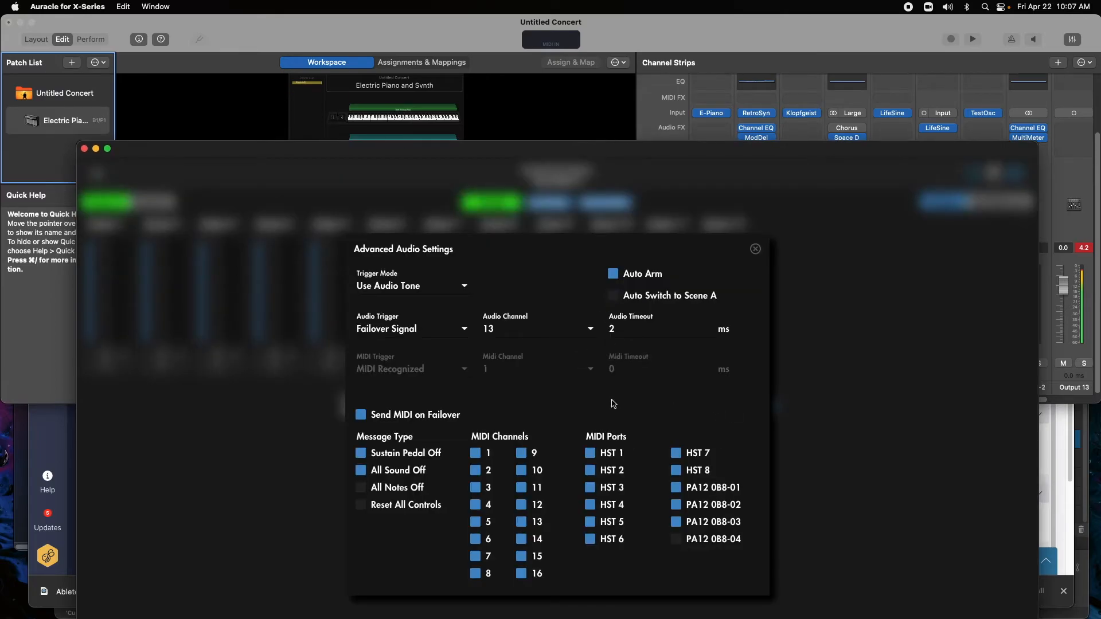
{"action": "left_click", "coordinate": [632, 336]}
{"action": "type", "text": "10"}
{"action": "key", "text": "Return"}
{"action": "left_click", "coordinate": [757, 249]}
Move the Auracle window below the MainStage channel strips and test the failover arming by starting MainStage playback
{"action": "left_click", "coordinate": [872, 48]}
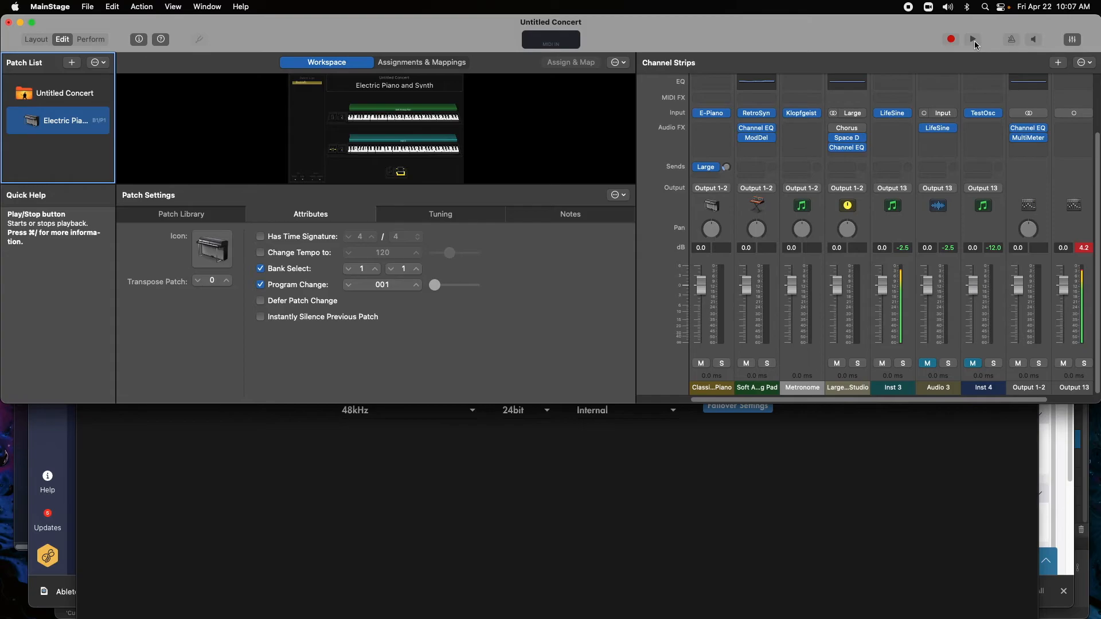
{"action": "left_click", "coordinate": [648, 430]}
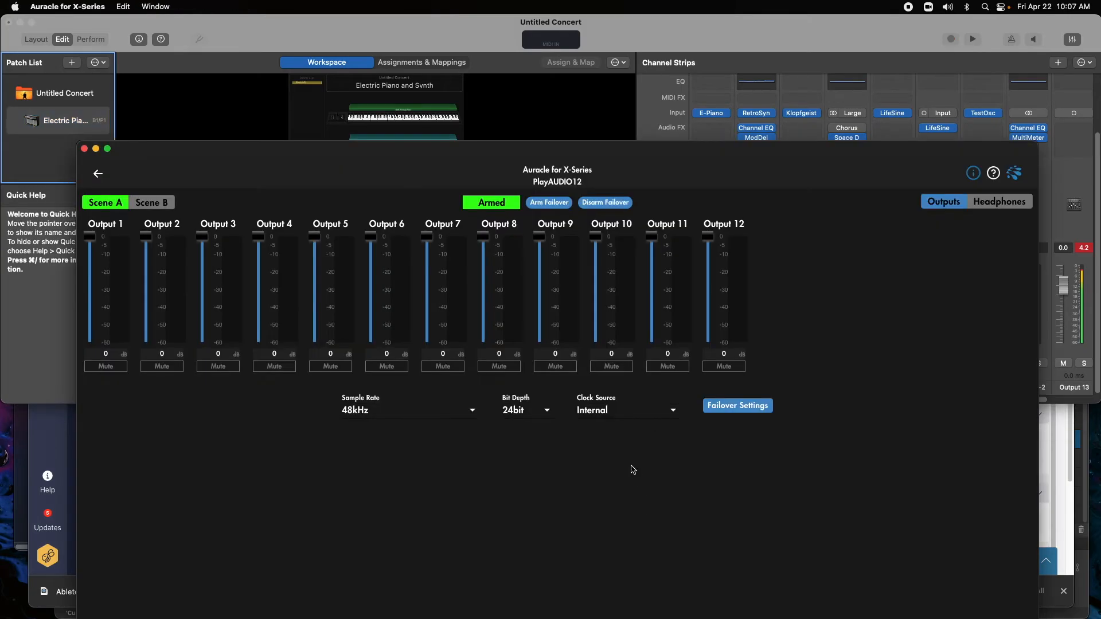
{"action": "left_click_drag", "start_coordinate": [652, 147], "coordinate": [642, 397]}
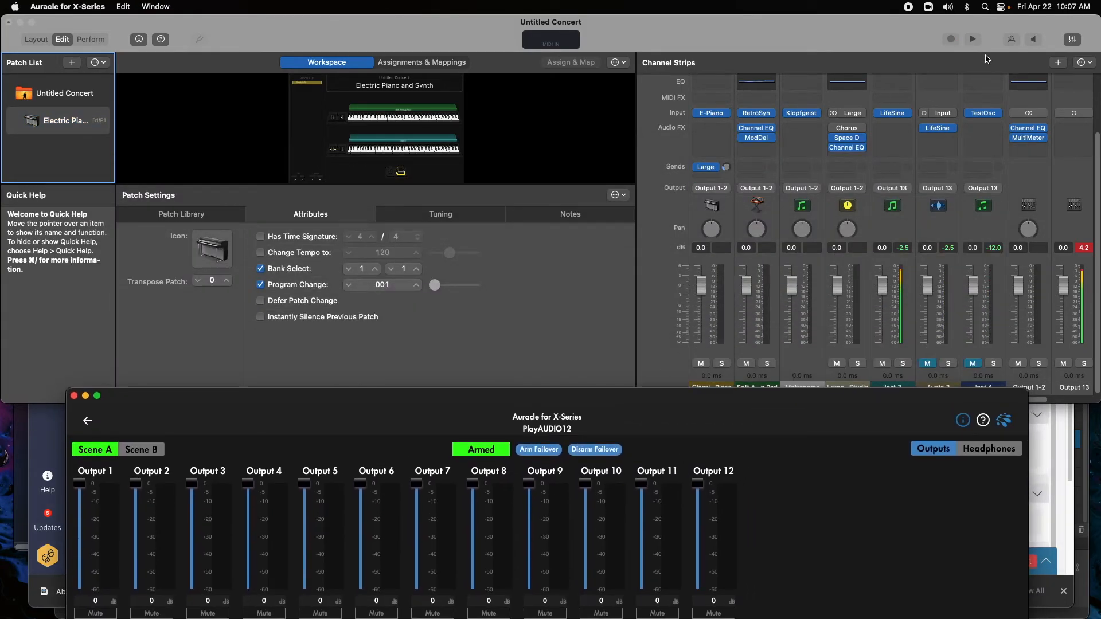
{"action": "left_click", "coordinate": [974, 41]}
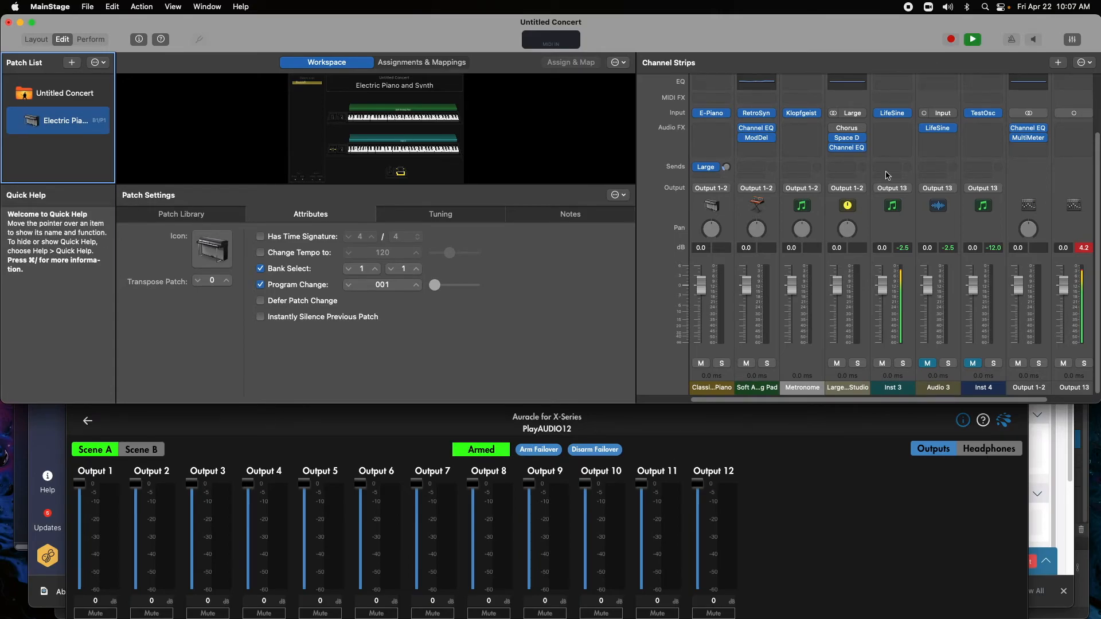
Set the Audio Timeout to 5 ms in the PlayAUDIO12 failover settings and close the dialog
{"action": "left_click", "coordinate": [778, 456]}
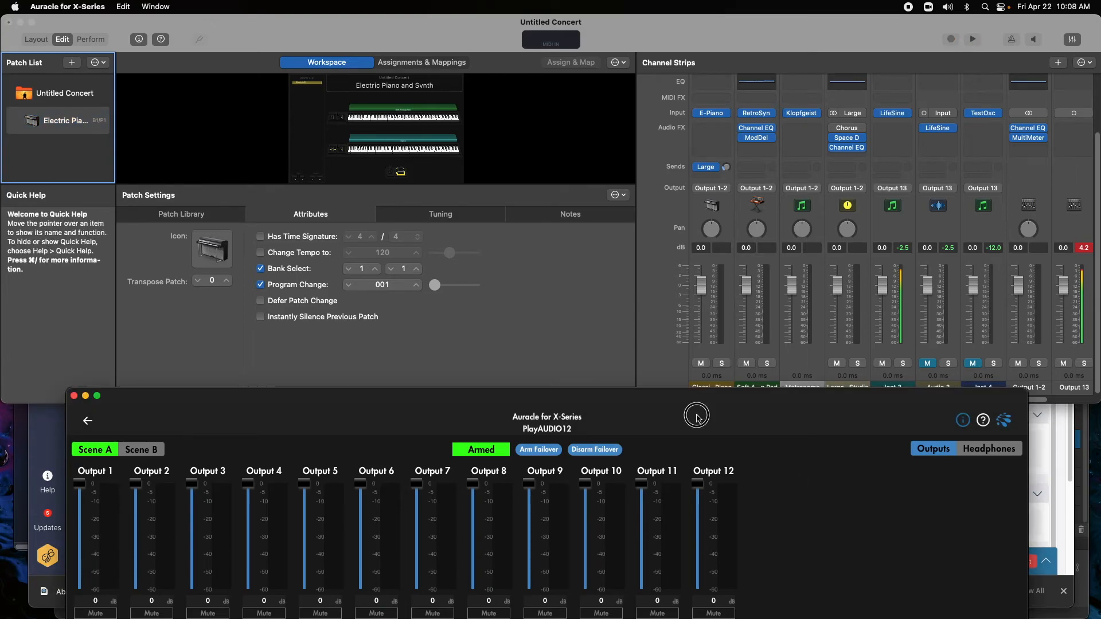
{"action": "left_click_drag", "start_coordinate": [560, 409], "coordinate": [551, 264]}
{"action": "left_click", "coordinate": [713, 513]}
{"action": "double_click", "coordinate": [628, 430]}
{"action": "type", "text": "5"}
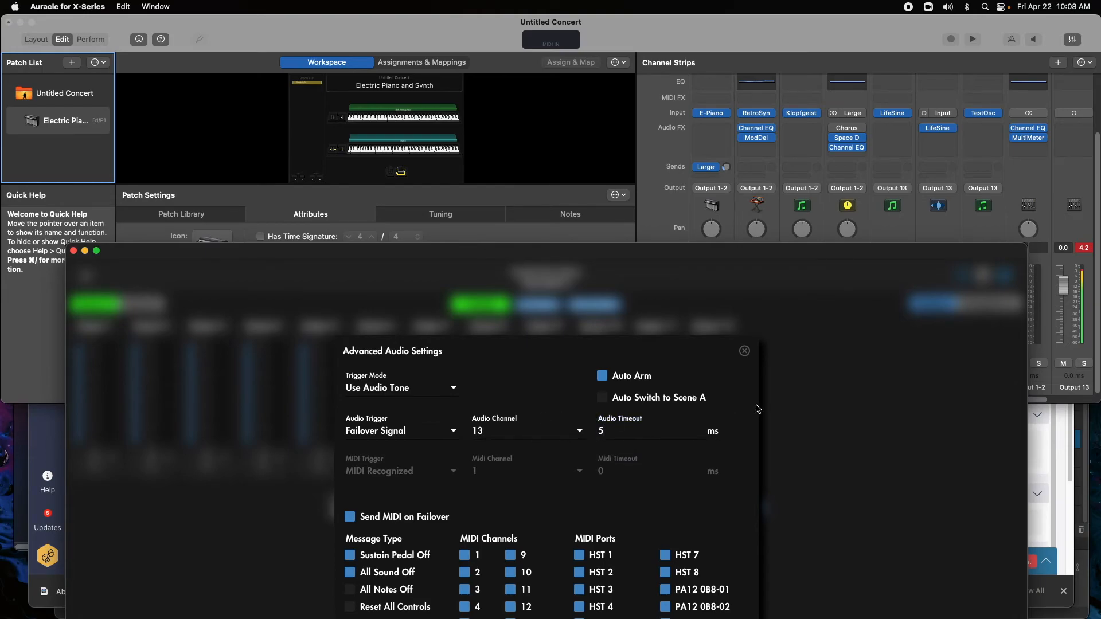
{"action": "left_click", "coordinate": [744, 351]}
Lower the Auracle window again and start MainStage playback to test failover with the 5 ms timeout
{"action": "left_click_drag", "start_coordinate": [660, 266], "coordinate": [651, 387]}
{"action": "left_click", "coordinate": [749, 15]}
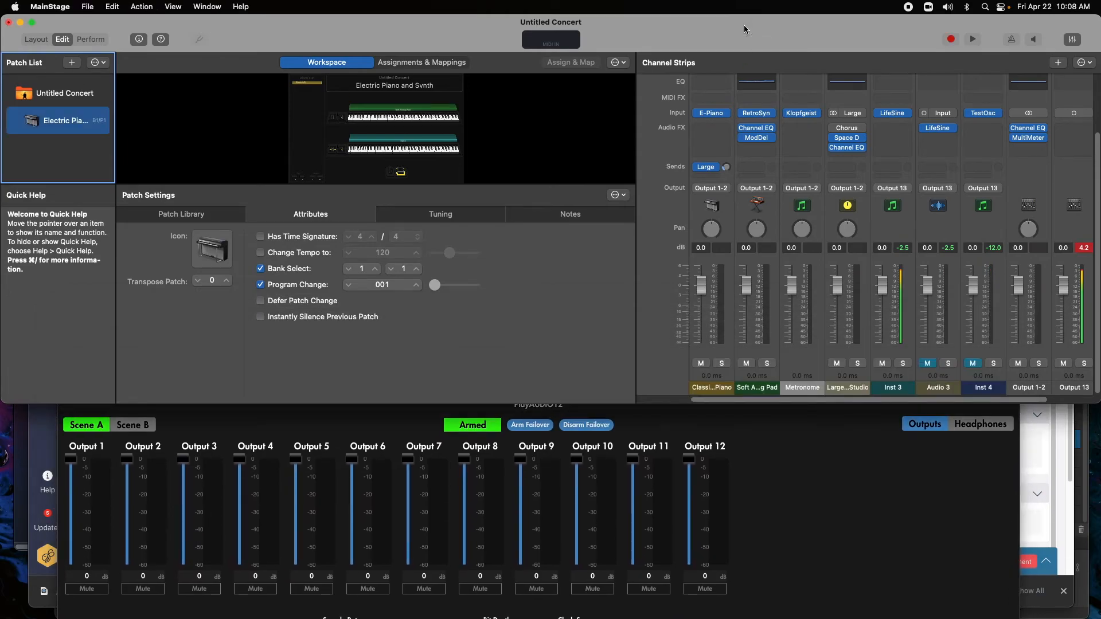
{"action": "left_click", "coordinate": [974, 40]}
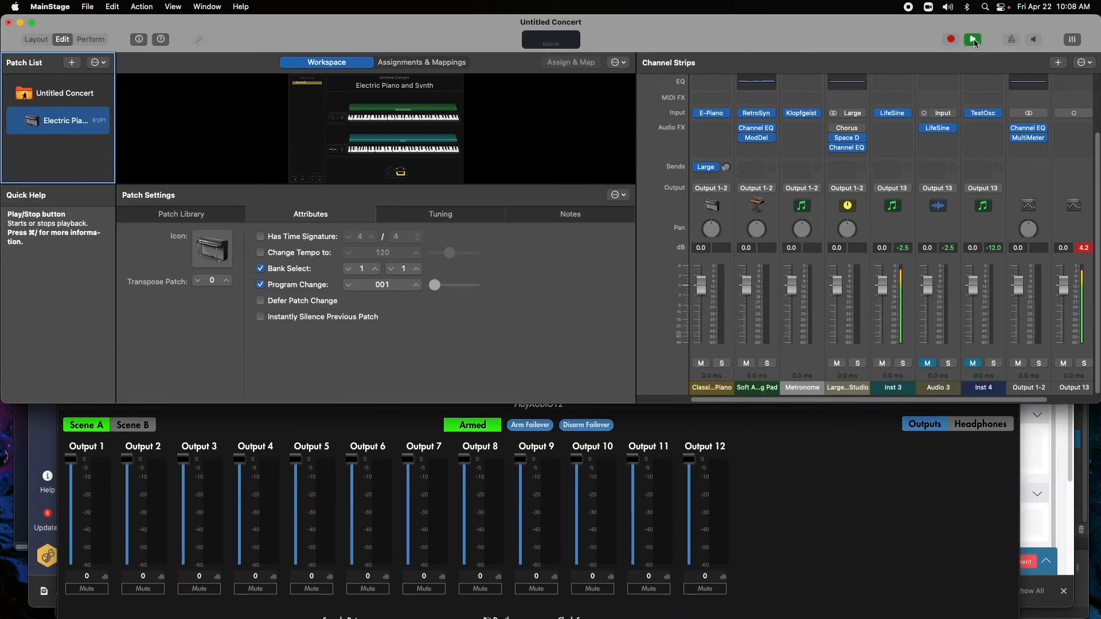
Set the Audio Timeout to 2 ms in the PlayAUDIO12 failover settings and close the dialog
{"action": "left_click", "coordinate": [787, 464]}
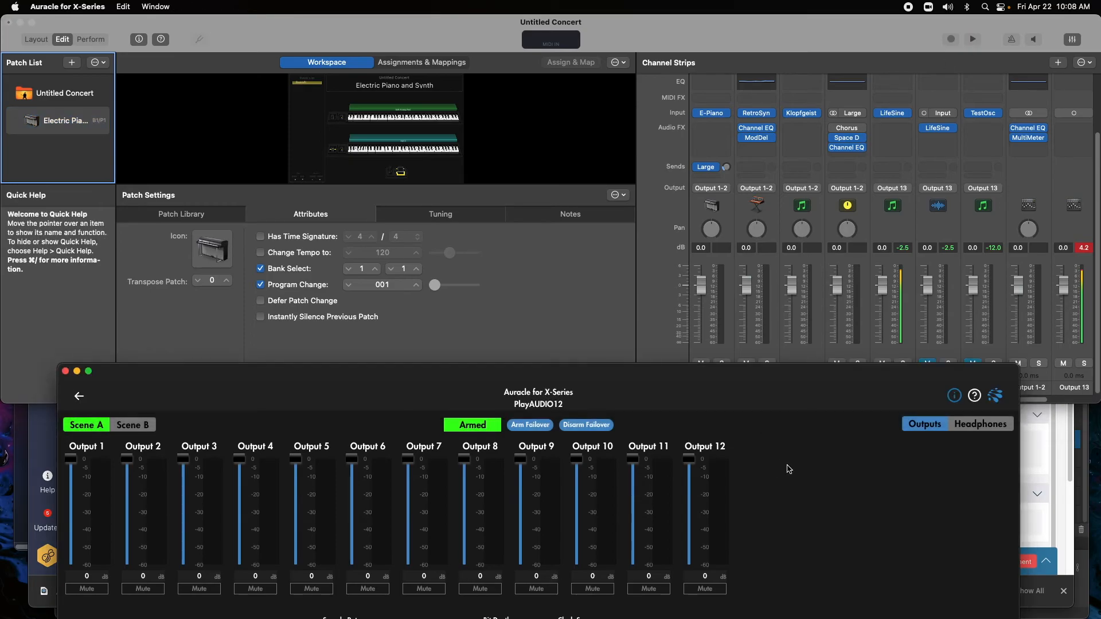
{"action": "left_click_drag", "start_coordinate": [656, 377], "coordinate": [640, 189]}
{"action": "left_click", "coordinate": [695, 440]}
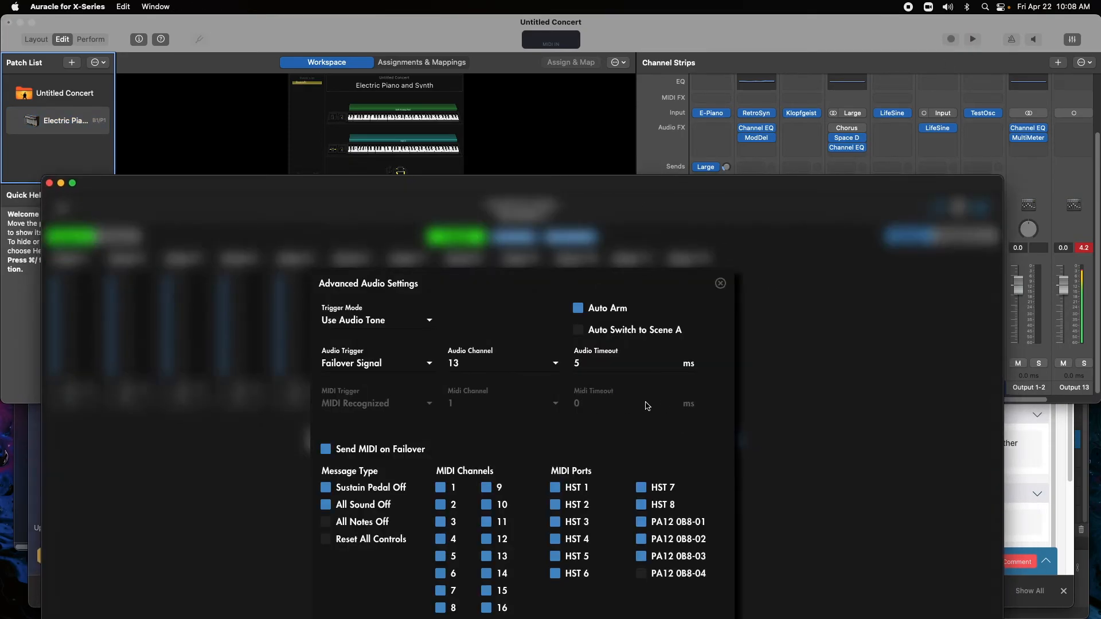
{"action": "left_click", "coordinate": [596, 363]}
{"action": "type", "text": "2"}
{"action": "left_click", "coordinate": [497, 365]}
{"action": "left_click", "coordinate": [774, 361]}
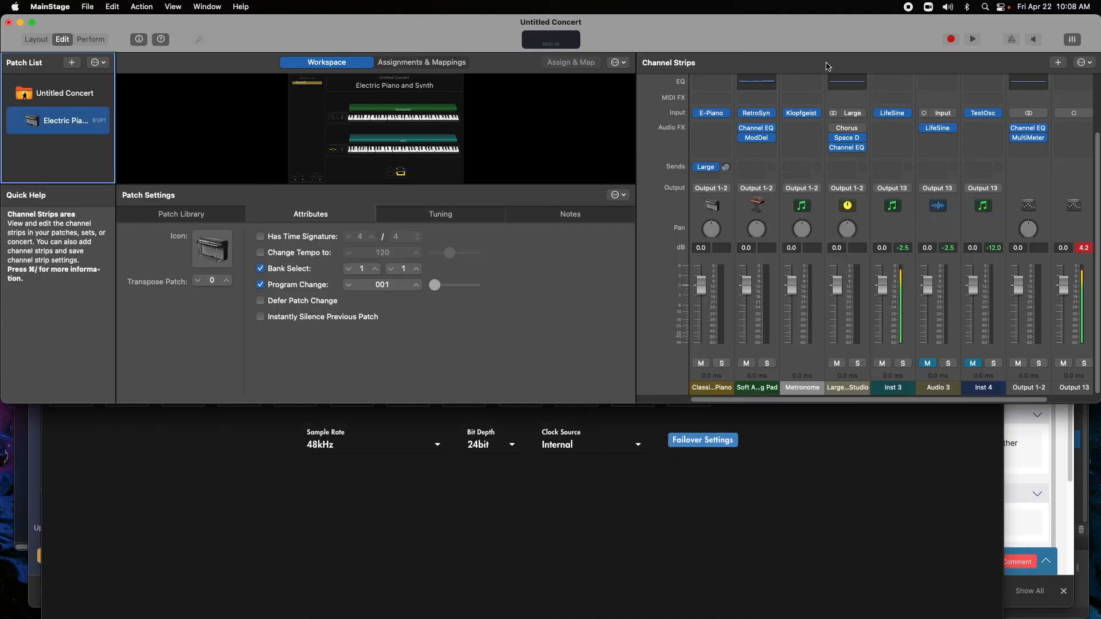
Move the Auracle window below the MainStage channel strips and start MainStage playback to test failover with the 2 ms timeout
{"action": "left_click", "coordinate": [716, 37]}
{"action": "left_click", "coordinate": [853, 436]}
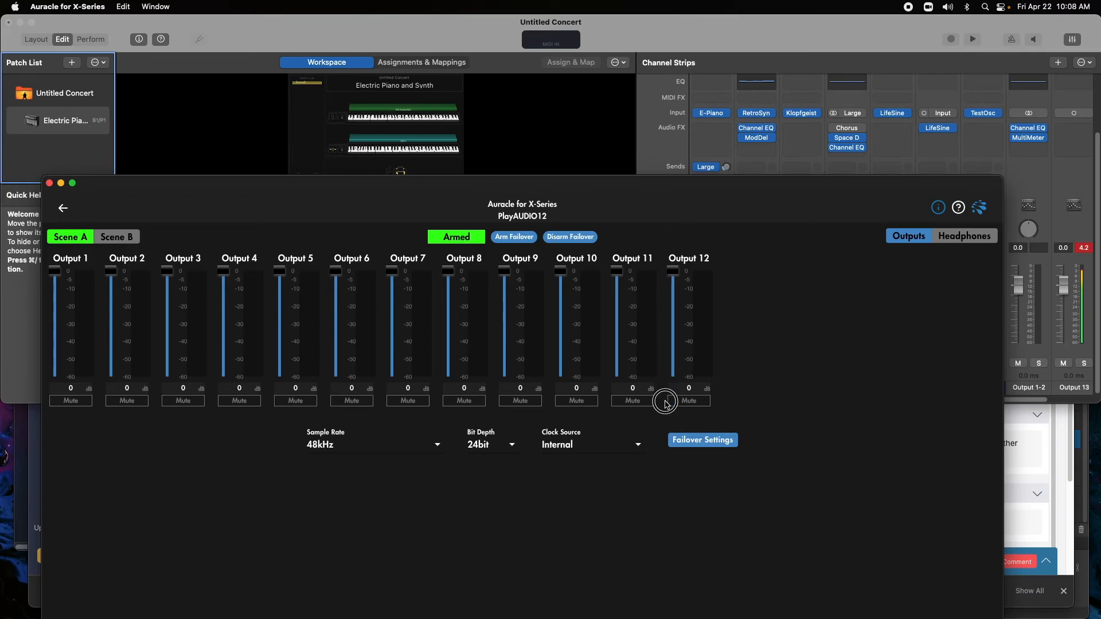
{"action": "left_click_drag", "start_coordinate": [590, 185], "coordinate": [605, 405]}
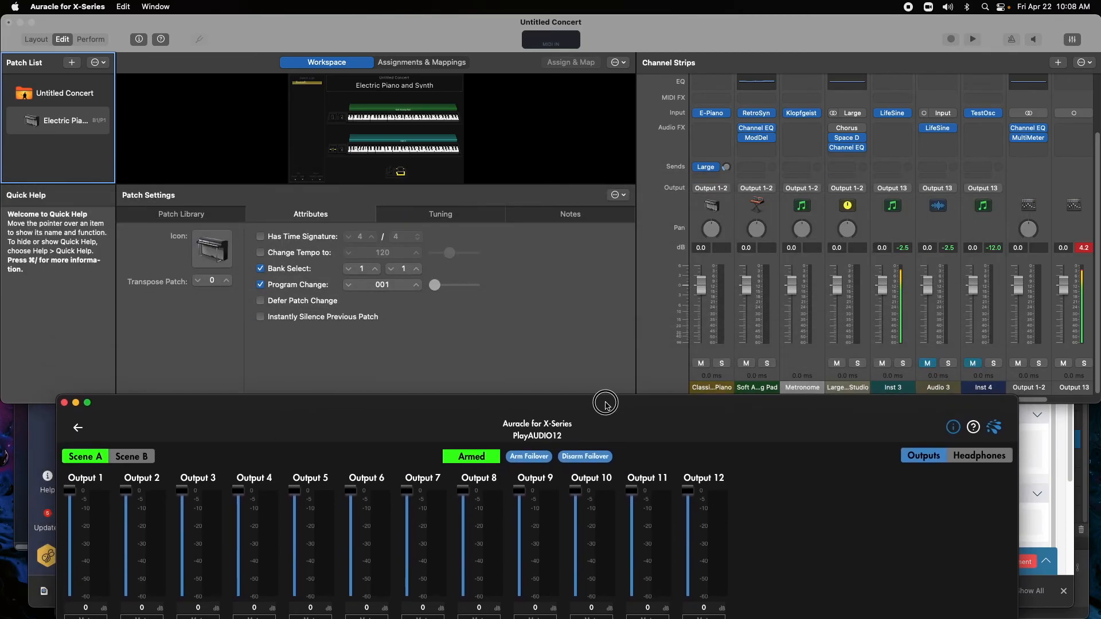
{"action": "left_click", "coordinate": [836, 44]}
{"action": "left_click", "coordinate": [973, 40]}
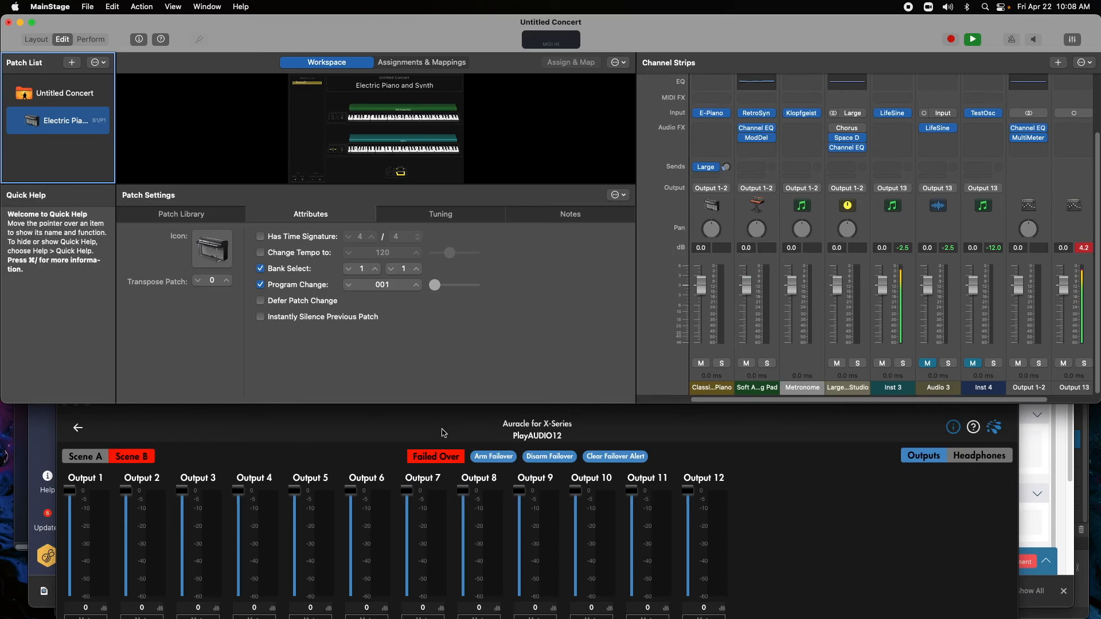
Stop MainStage playback and switch PlayAUDIO12 back to Scene A
{"action": "left_click", "coordinate": [973, 39]}
{"action": "left_click", "coordinate": [96, 457]}
{"action": "left_click", "coordinate": [97, 458]}
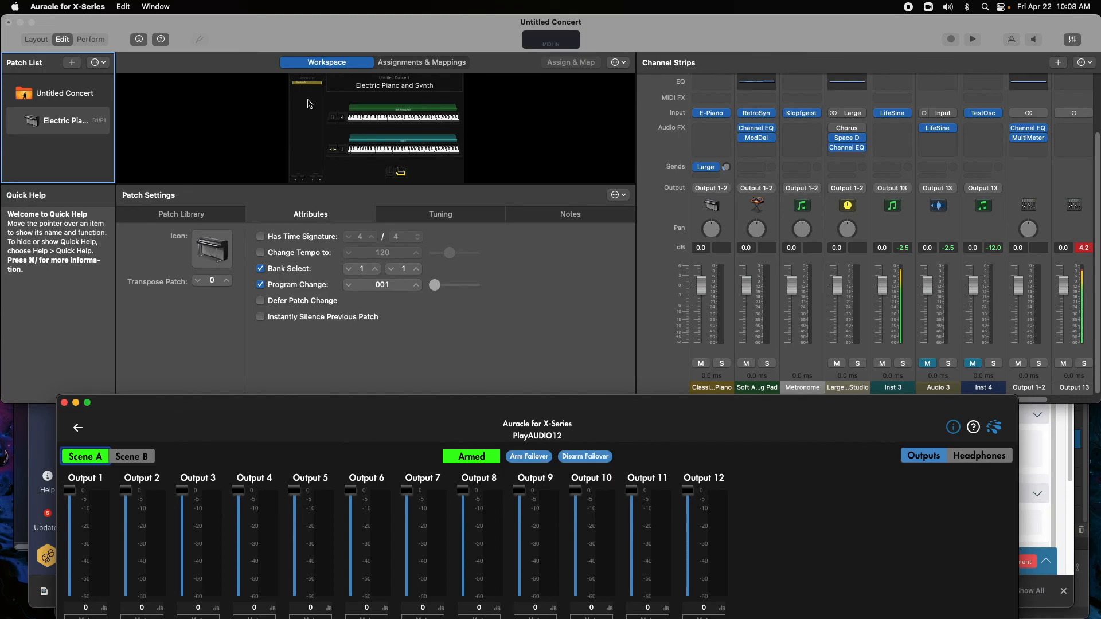
Bring the Auracle window forward and move it up over MainStage to reach the Failover Settings
{"action": "left_click", "coordinate": [645, 47]}
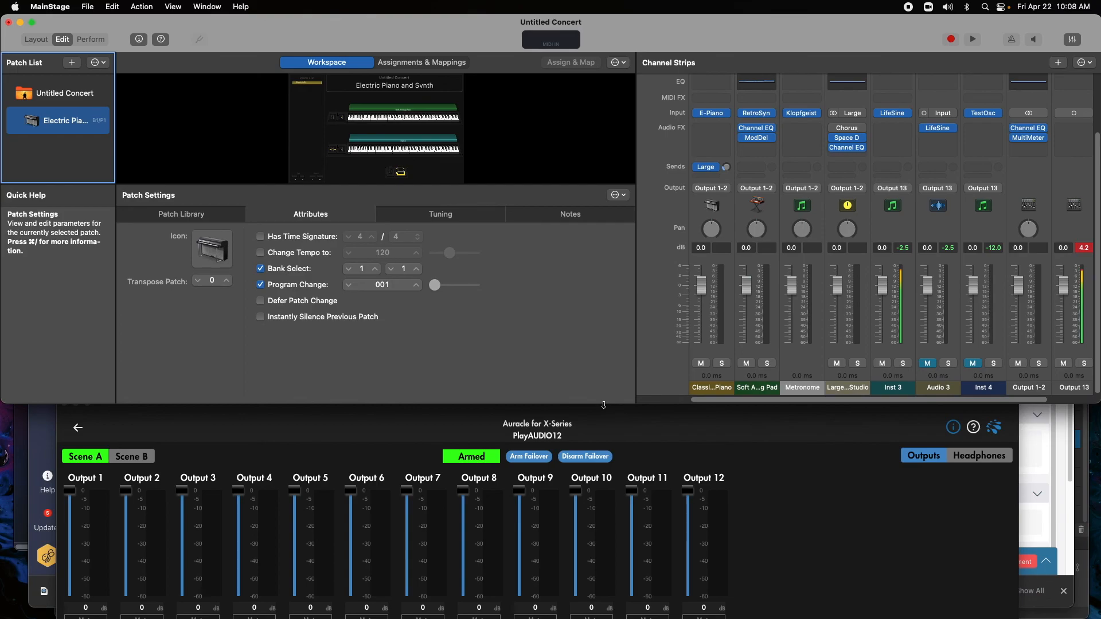
{"action": "left_click", "coordinate": [620, 427]}
{"action": "left_click", "coordinate": [708, 418]}
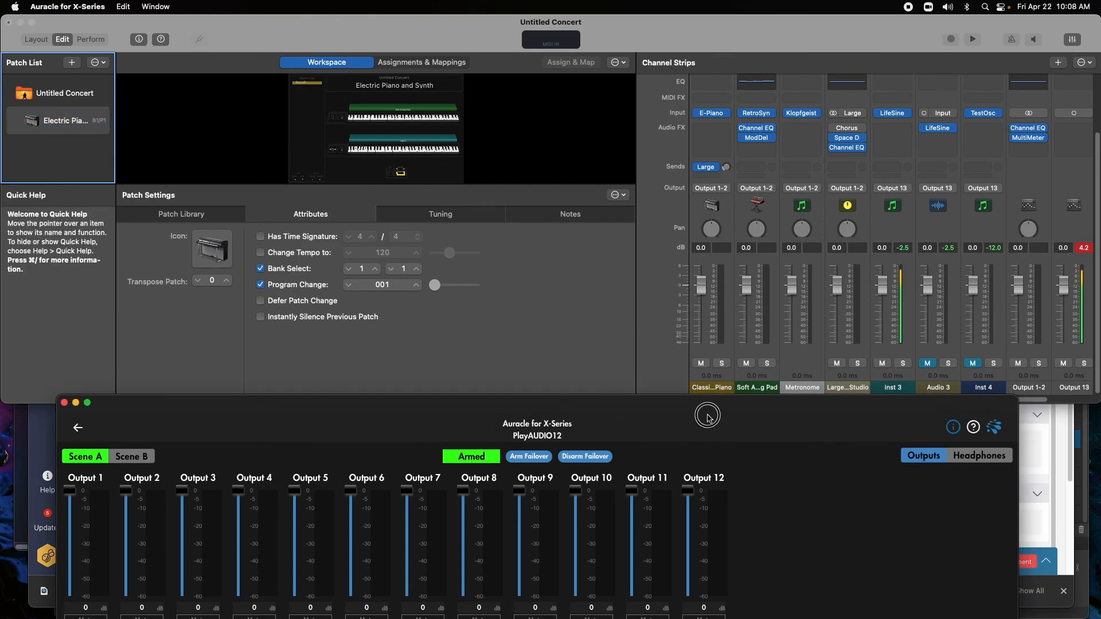
{"action": "left_click_drag", "start_coordinate": [604, 406], "coordinate": [590, 144]}
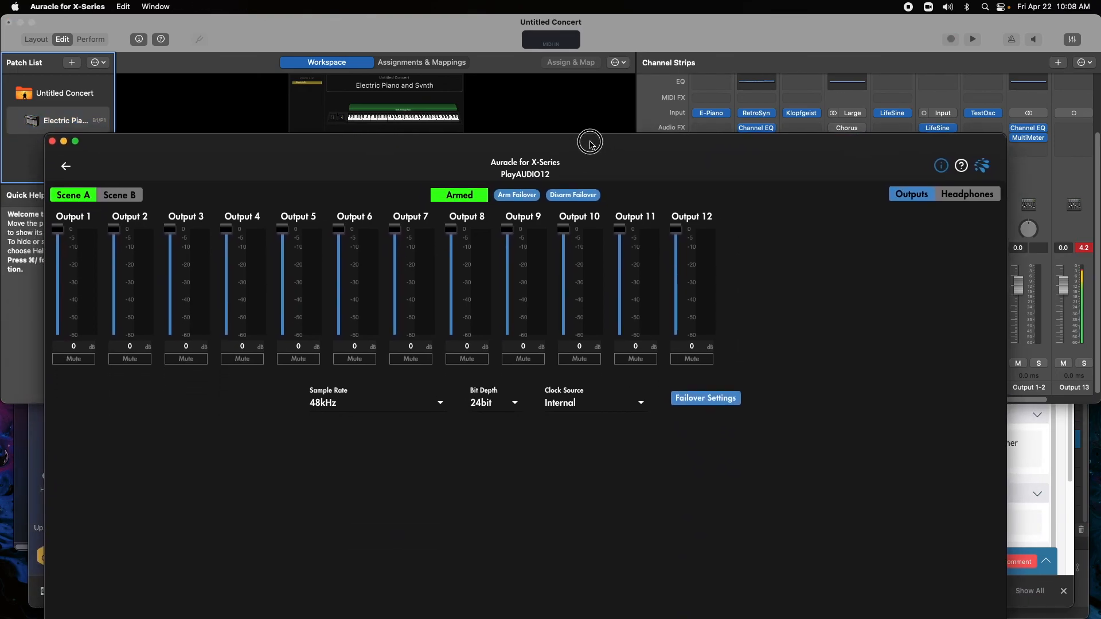